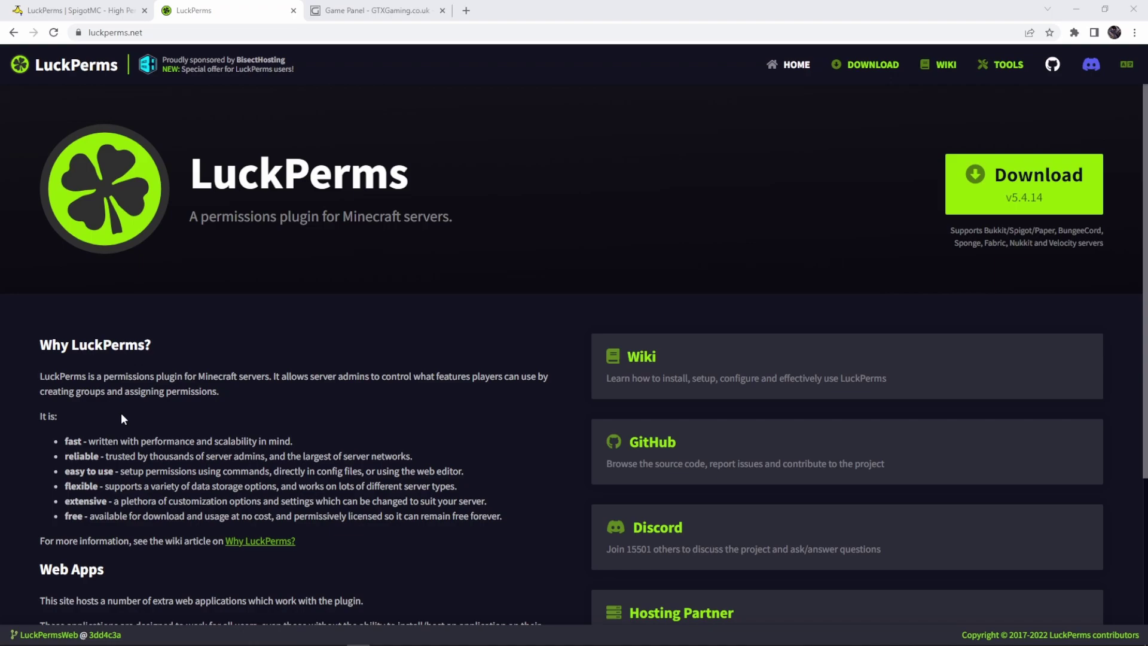
Step: Check the plugins folder in the game panel, then read the LuckPerms wiki FAQ on prefixes and suffixes not working
key("ctrl+Tab")
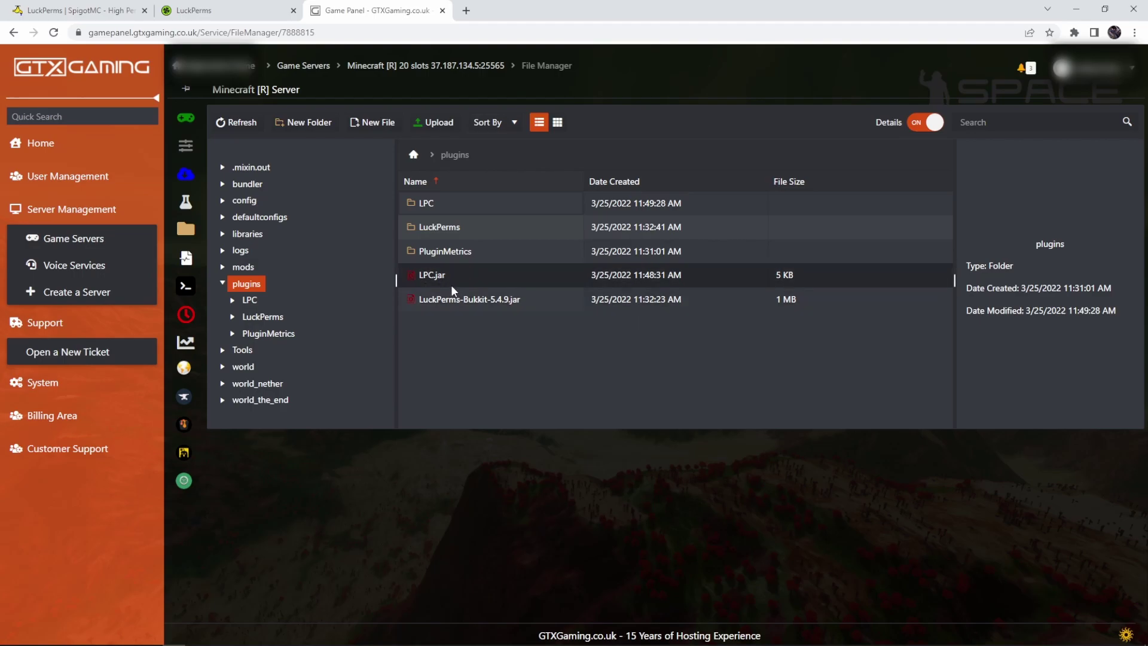
key("ctrl+shift+Tab")
left_click(937, 66)
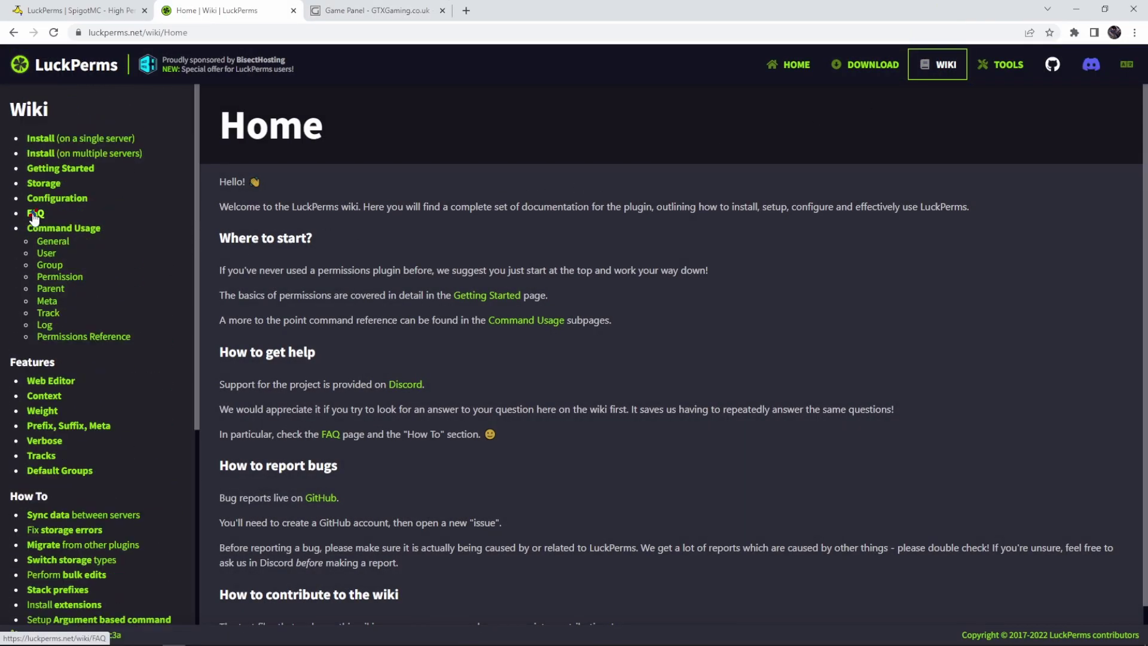
left_click(35, 214)
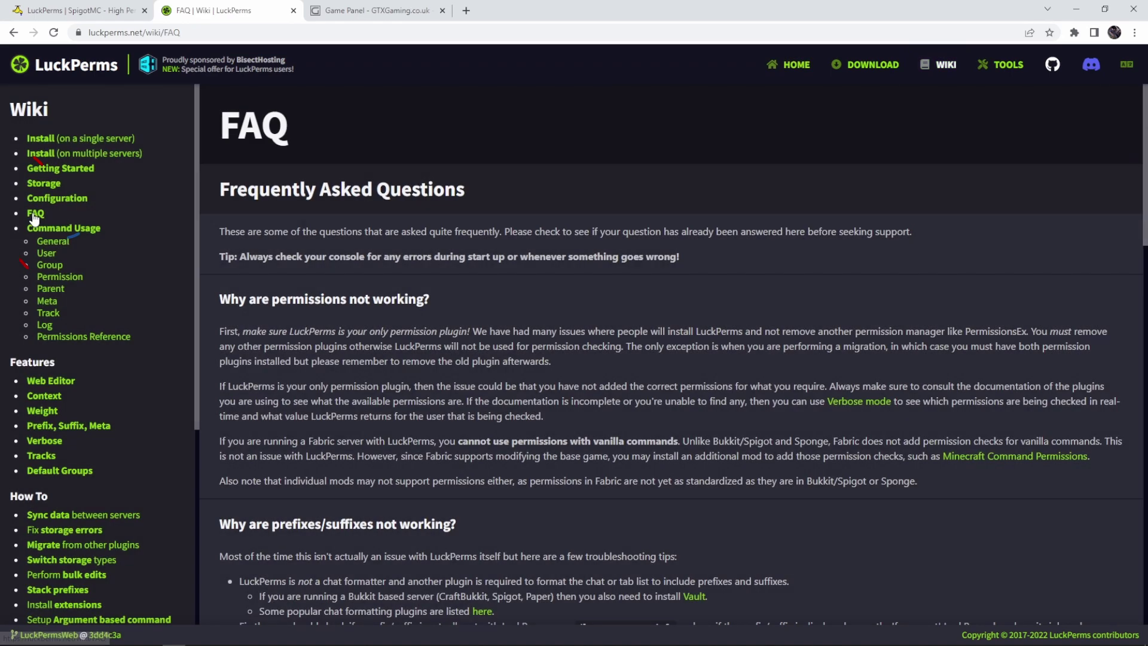
scroll(398, 309, "down", 2)
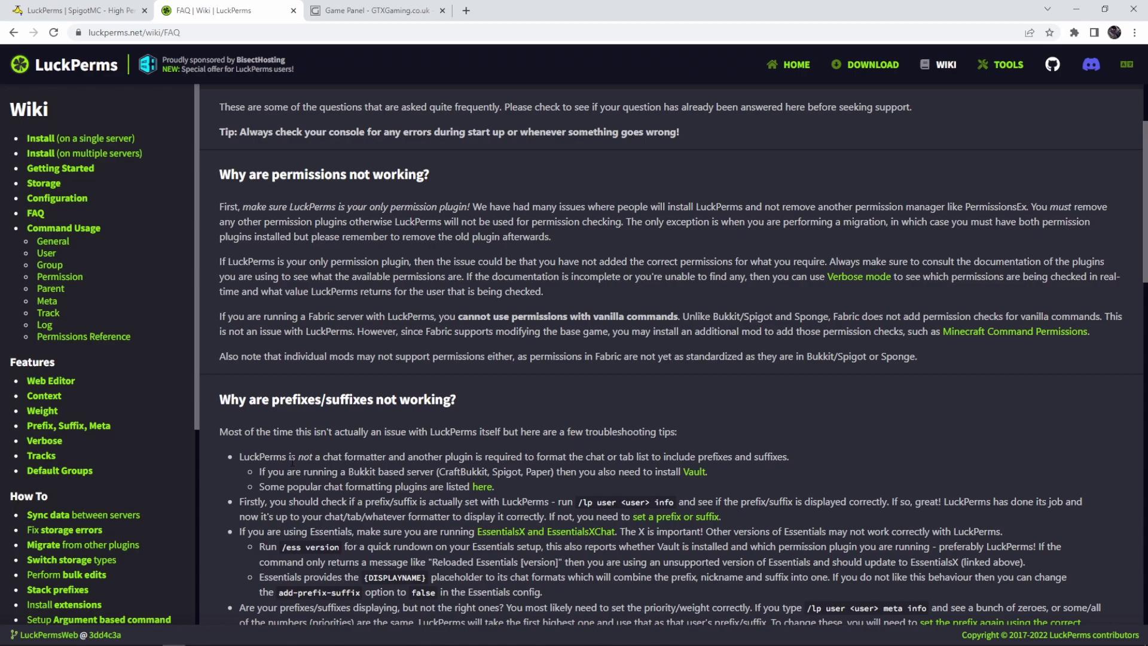
Step: View the LPC - Chat Formatter resource page on SpigotMC alongside the LuckPerms FAQ
key("ctrl+Tab")
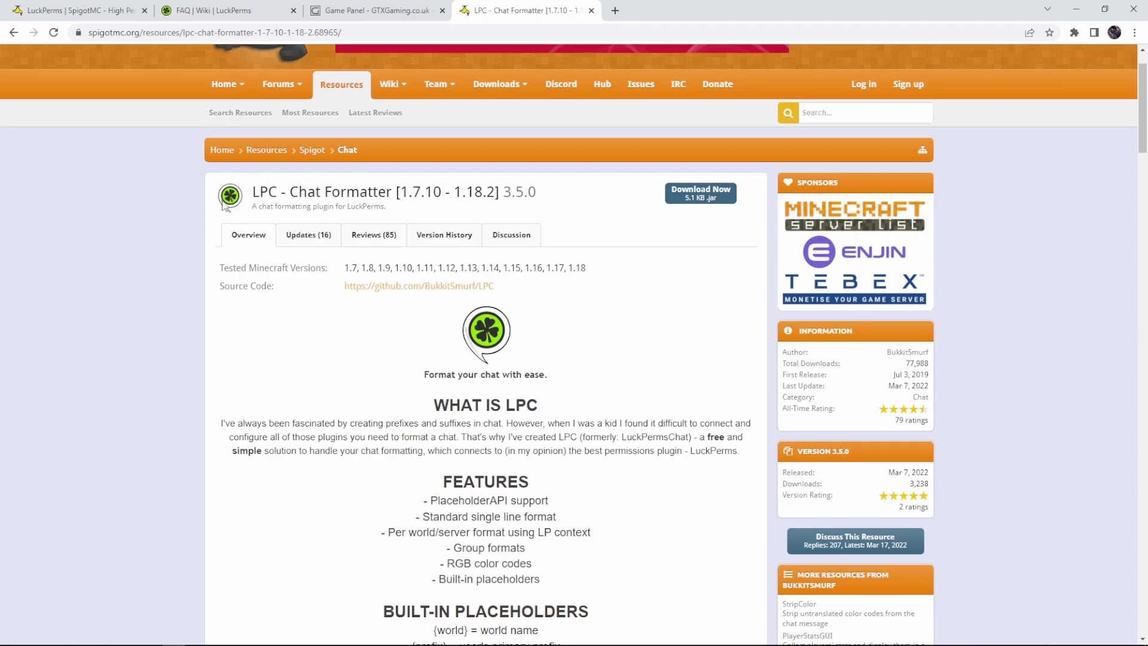
left_click(198, 10)
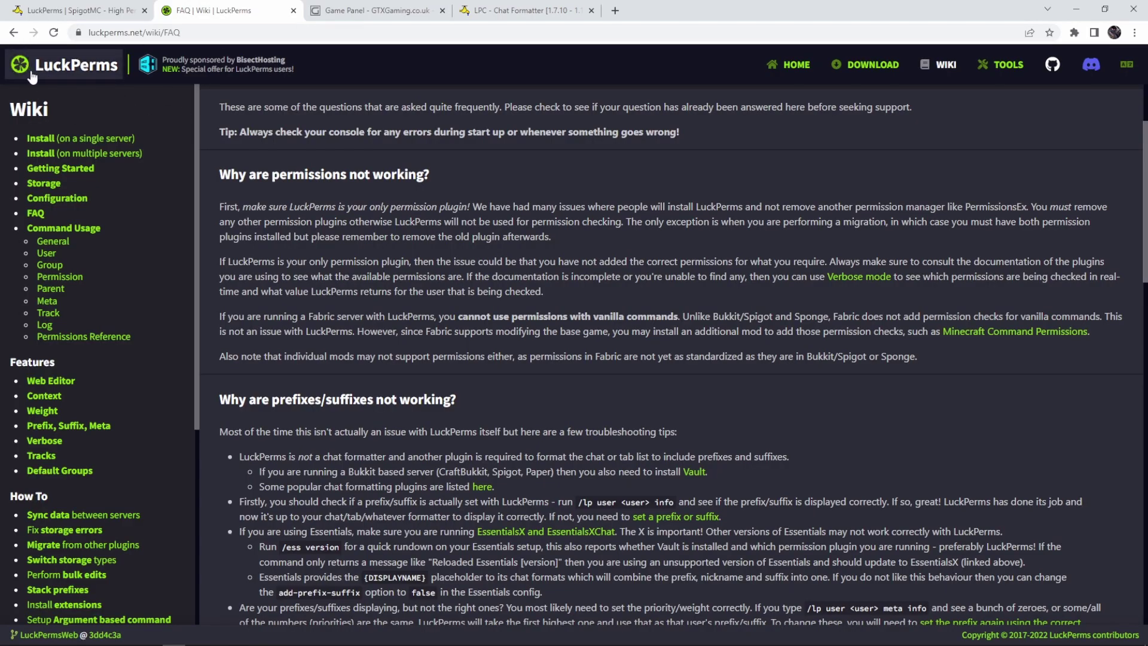
left_click(492, 7)
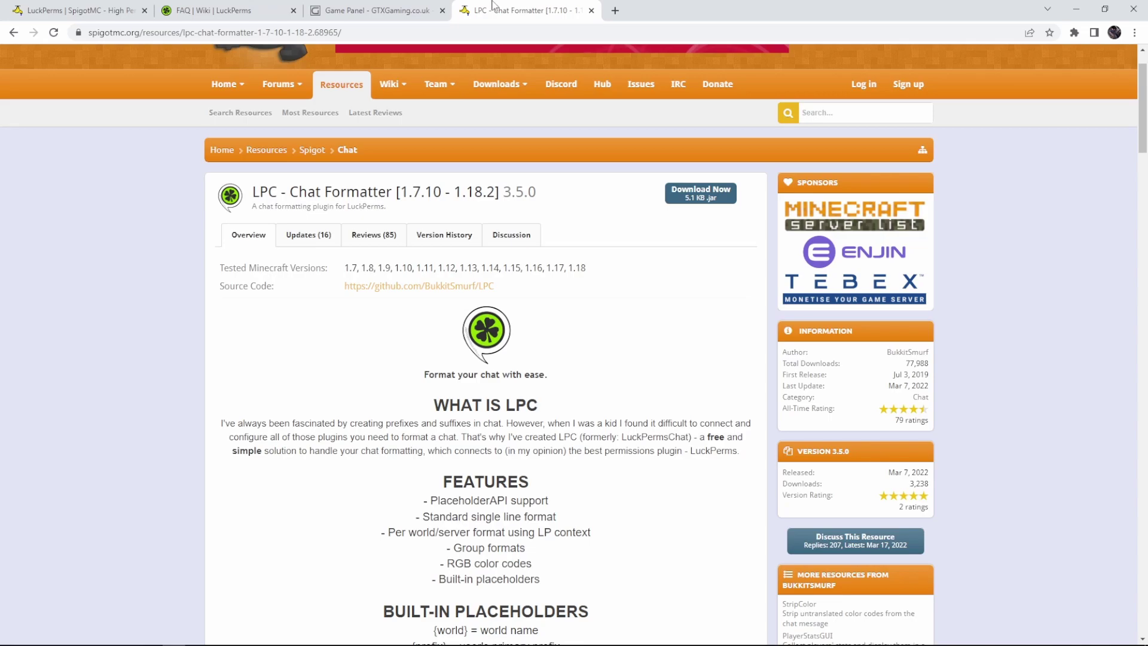
Step: Make TebexAcademy a server operator by running "op TebexAcademy" in the game panel's web console
key("ctrl+shift+Tab")
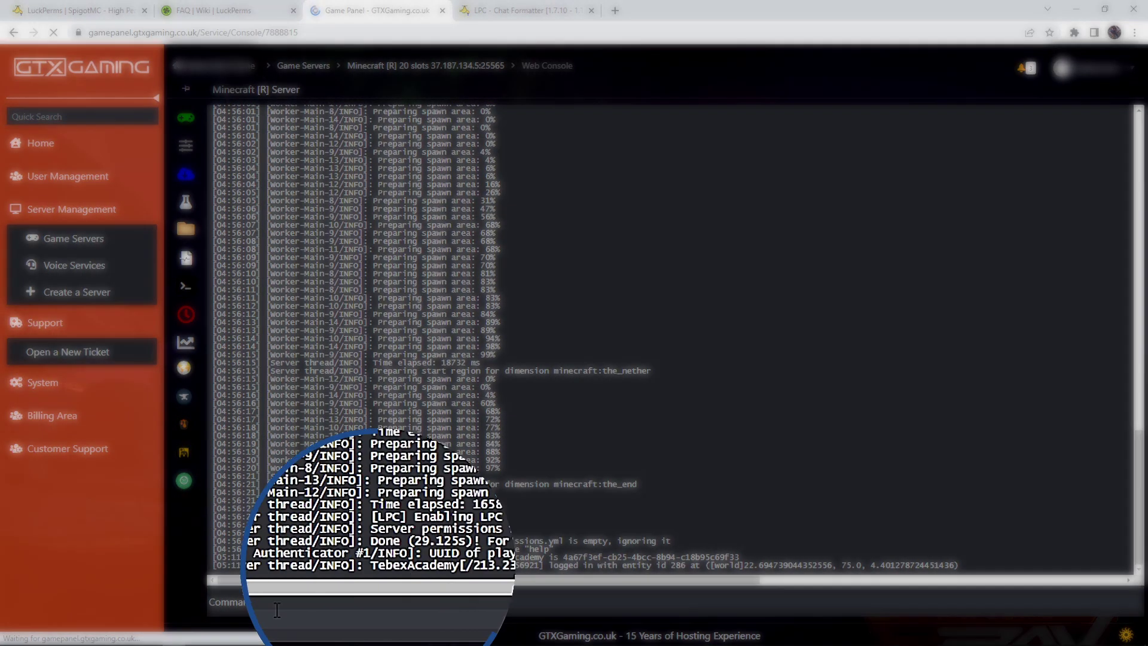
left_click(276, 610)
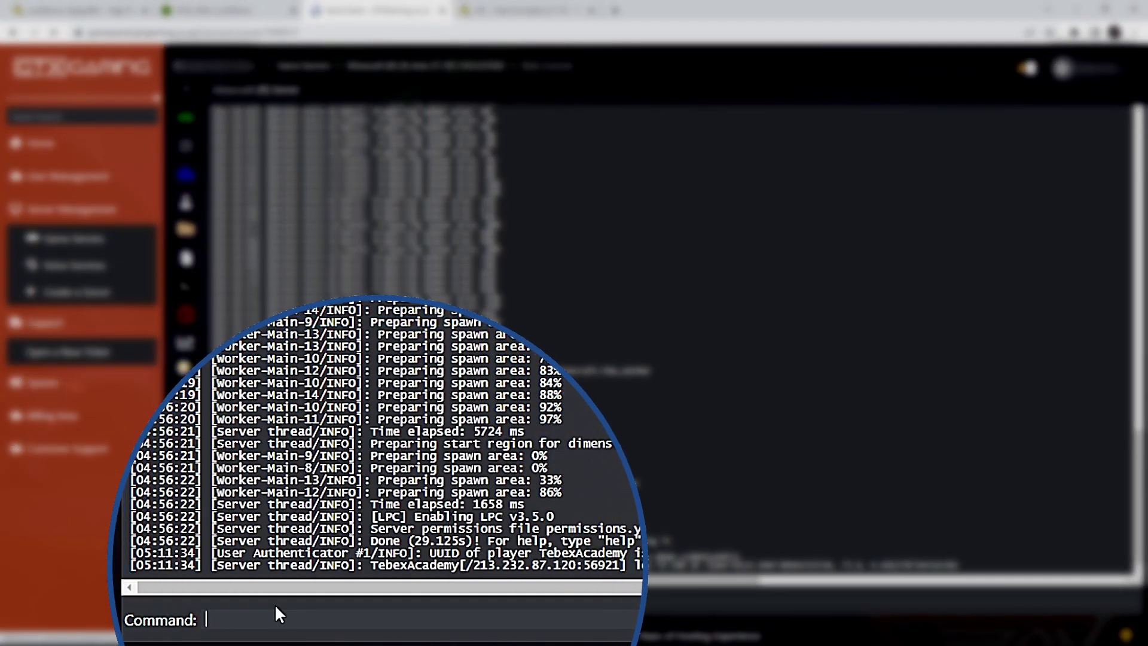
type("op TebexAcademy")
key("Return")
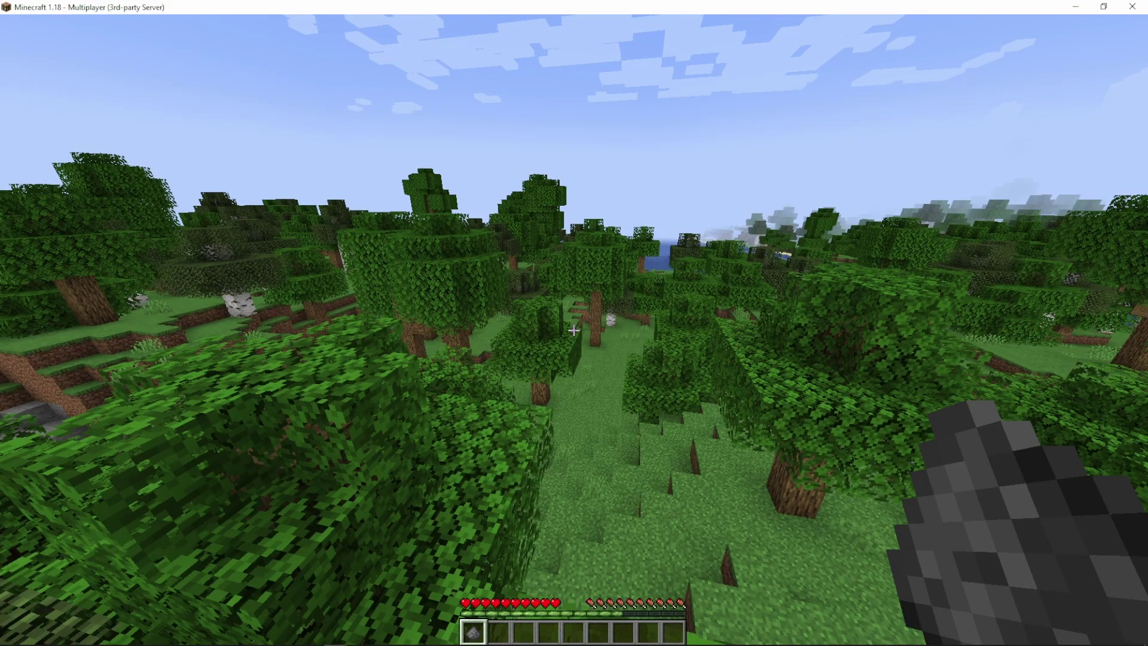
Step: Run /lp editor in the Minecraft chat and open the generated editor link in the browser
type("/lp ")
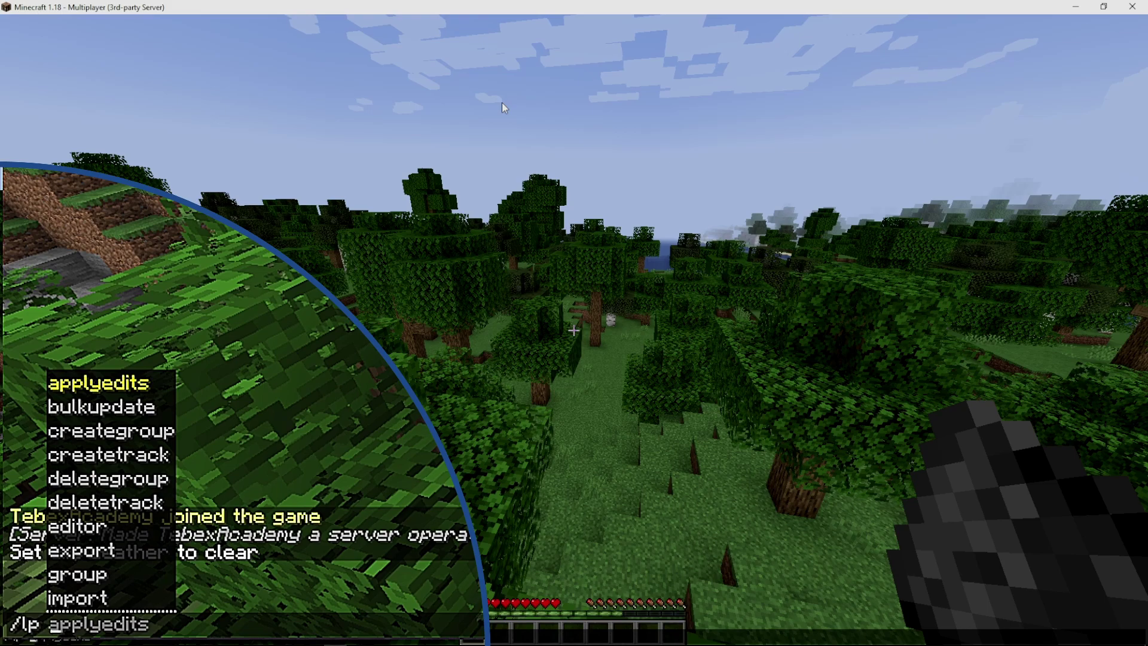
type("editor")
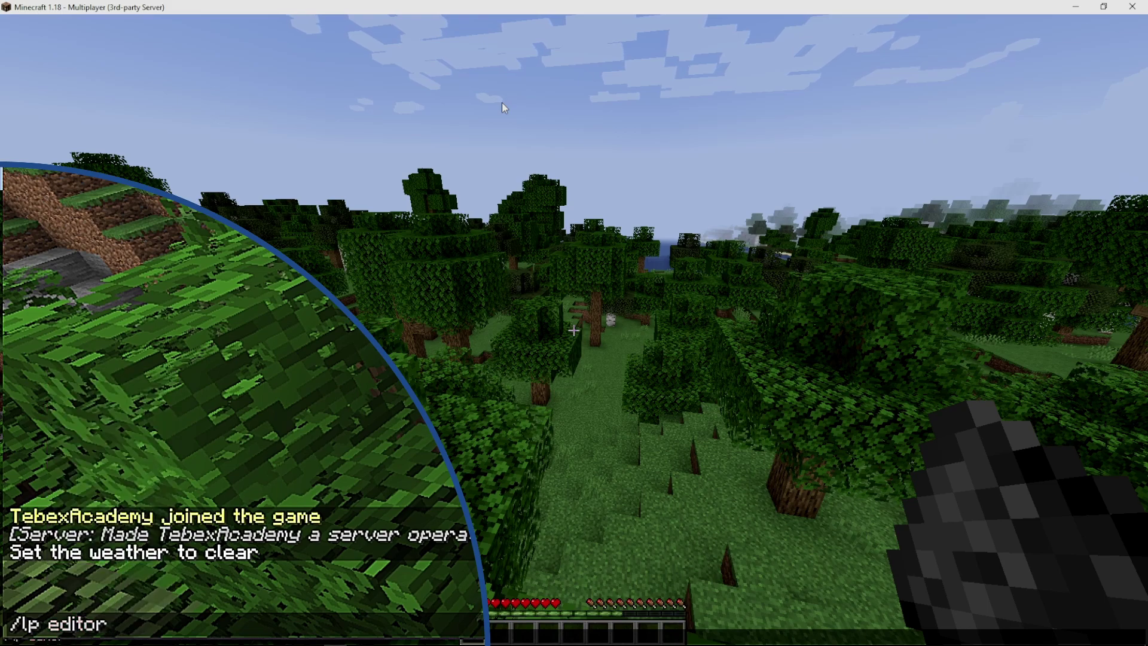
key("Return")
key("t")
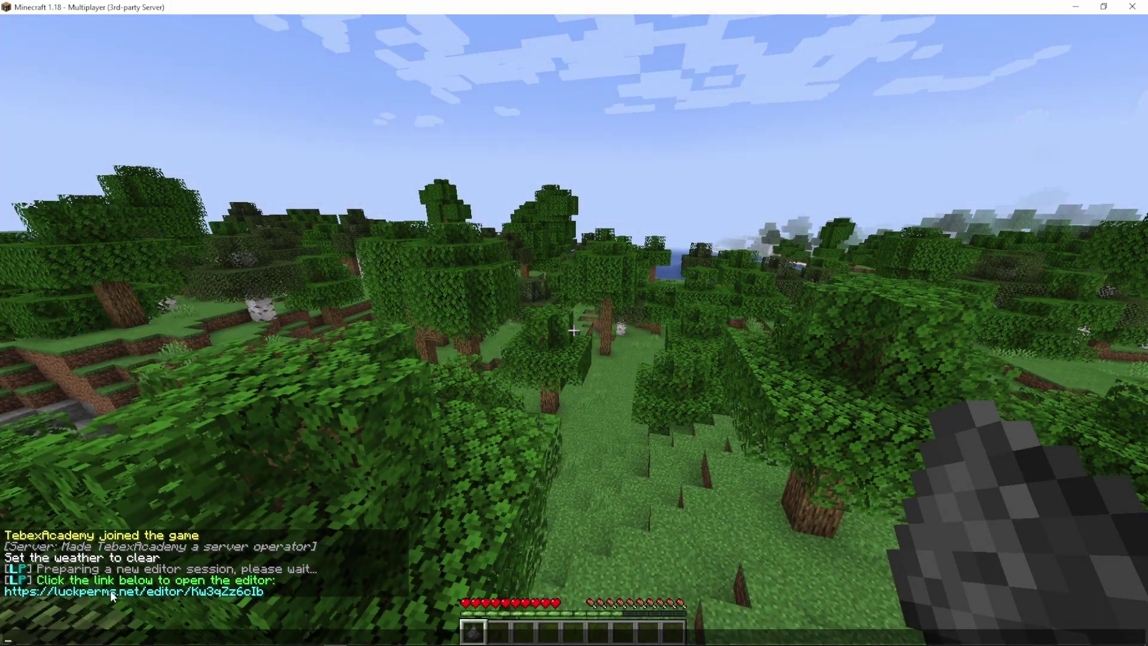
left_click(114, 590)
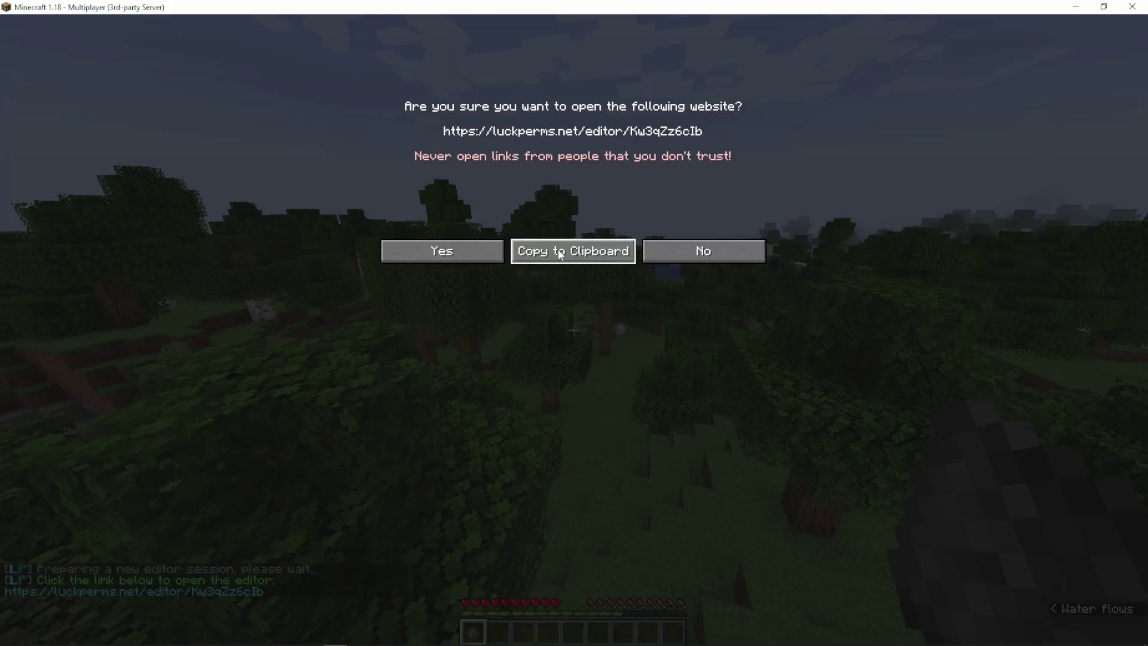
left_click(456, 256)
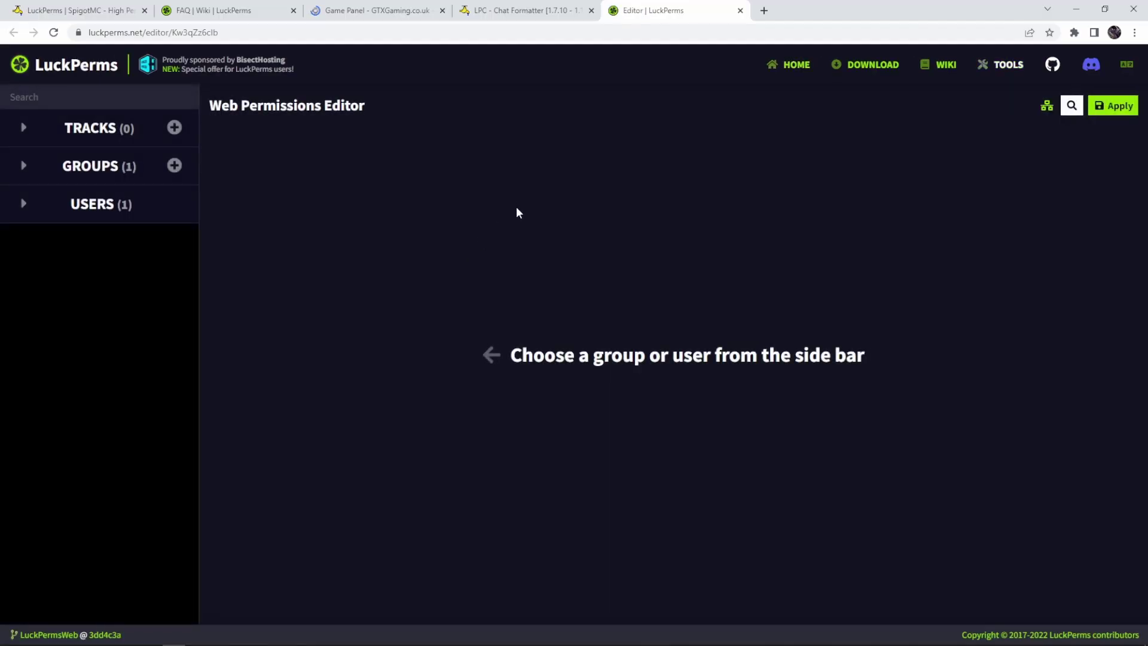
Step: Expand the groups and users lists and view the permission nodes of the user tebexacademy
left_click(24, 167)
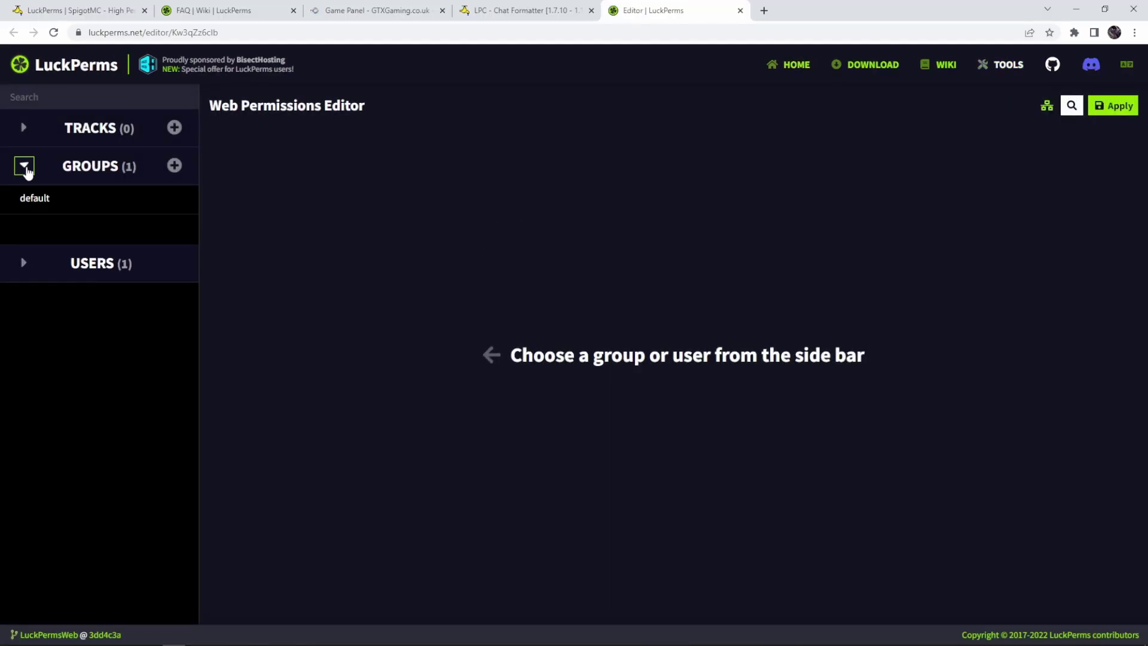
left_click(24, 261)
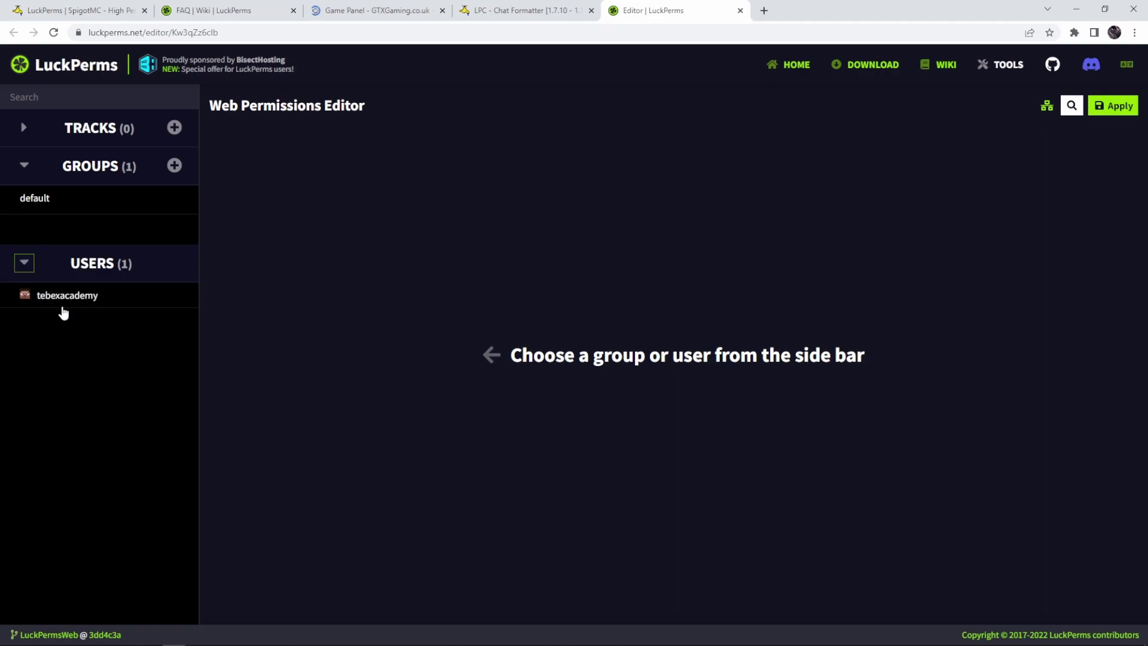
left_click(104, 306)
left_click(105, 305)
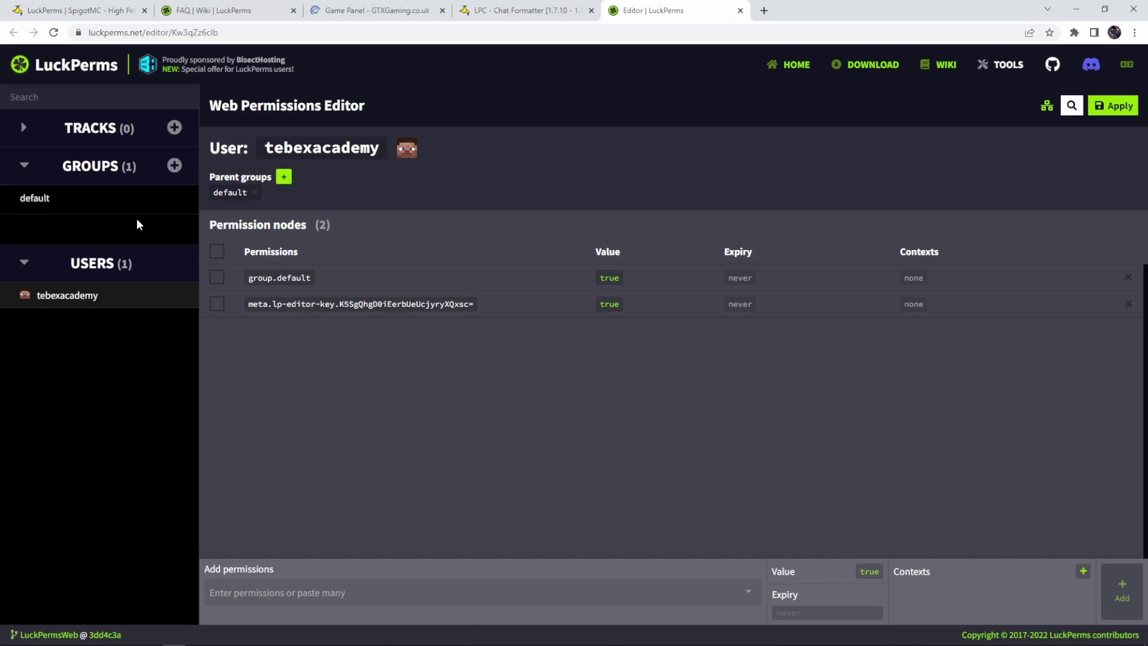
Step: Create a group named vip with display name VIP, prefix [VIP], weight 10 and no parent
left_click(174, 167)
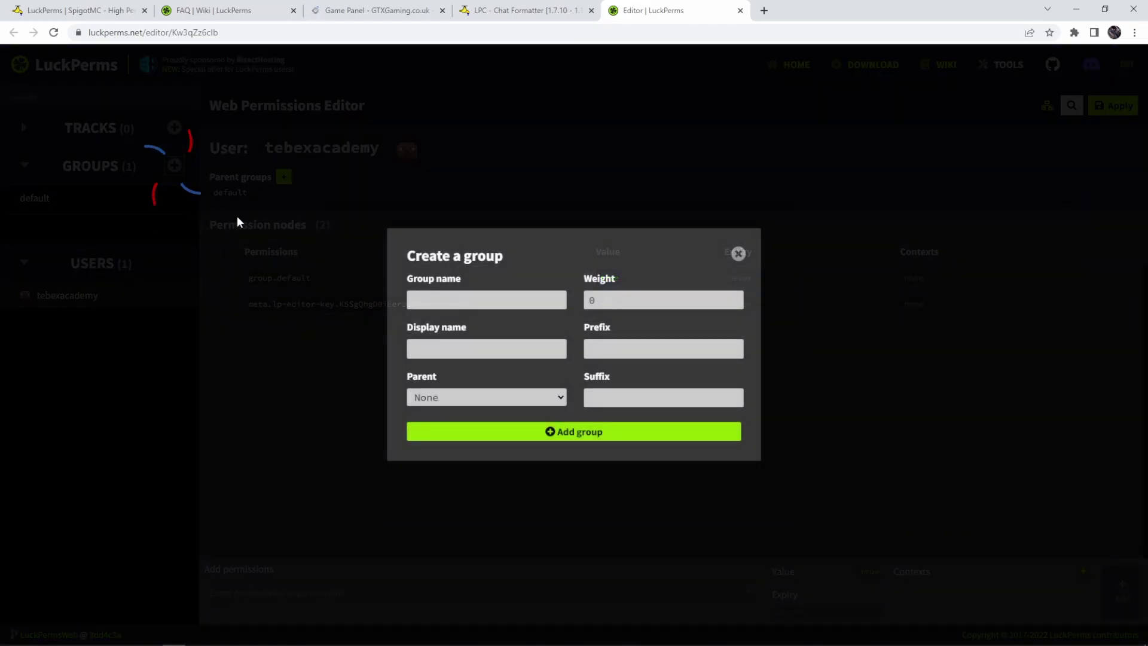
left_click(468, 301)
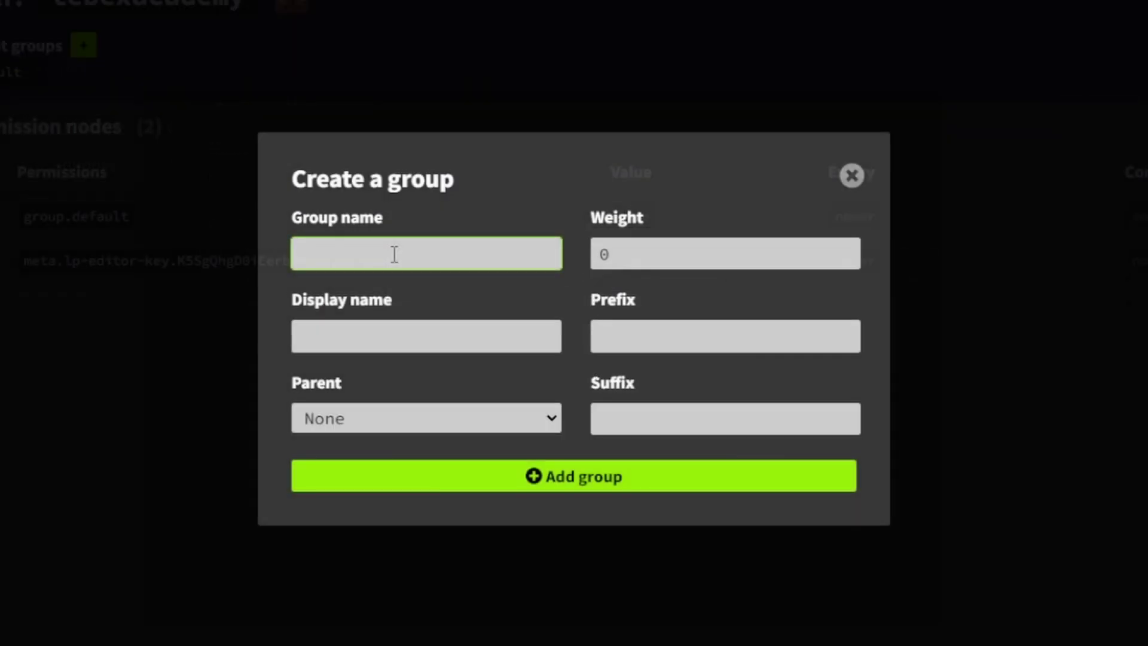
type("vip")
left_click(410, 332)
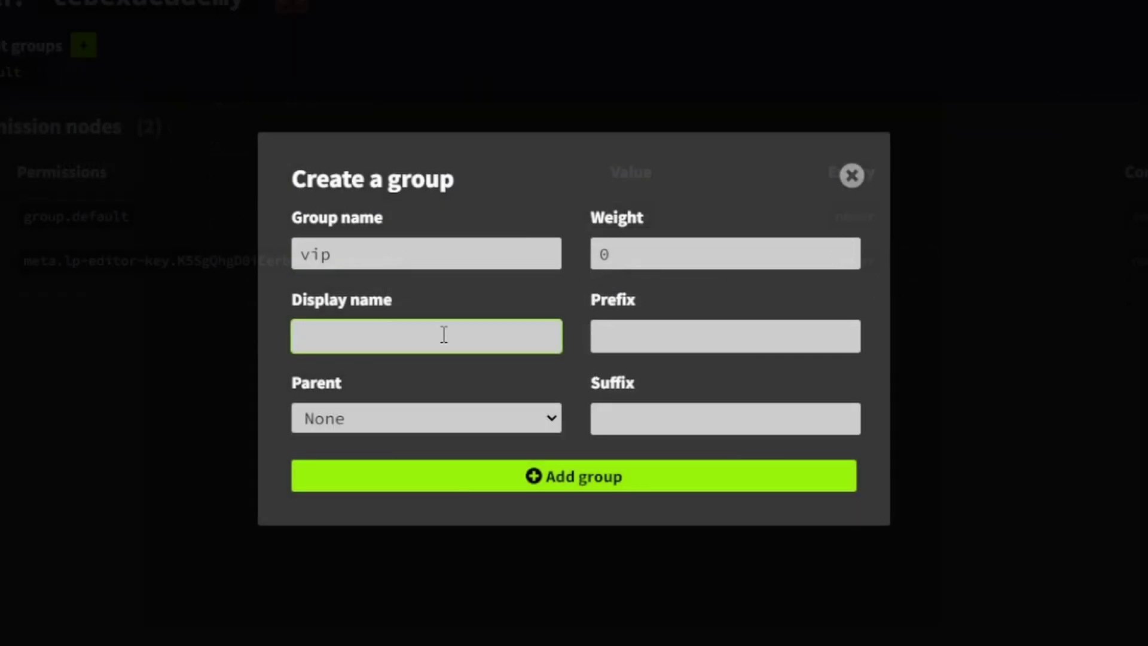
type("VIP")
left_click(637, 329)
type("[VIP]")
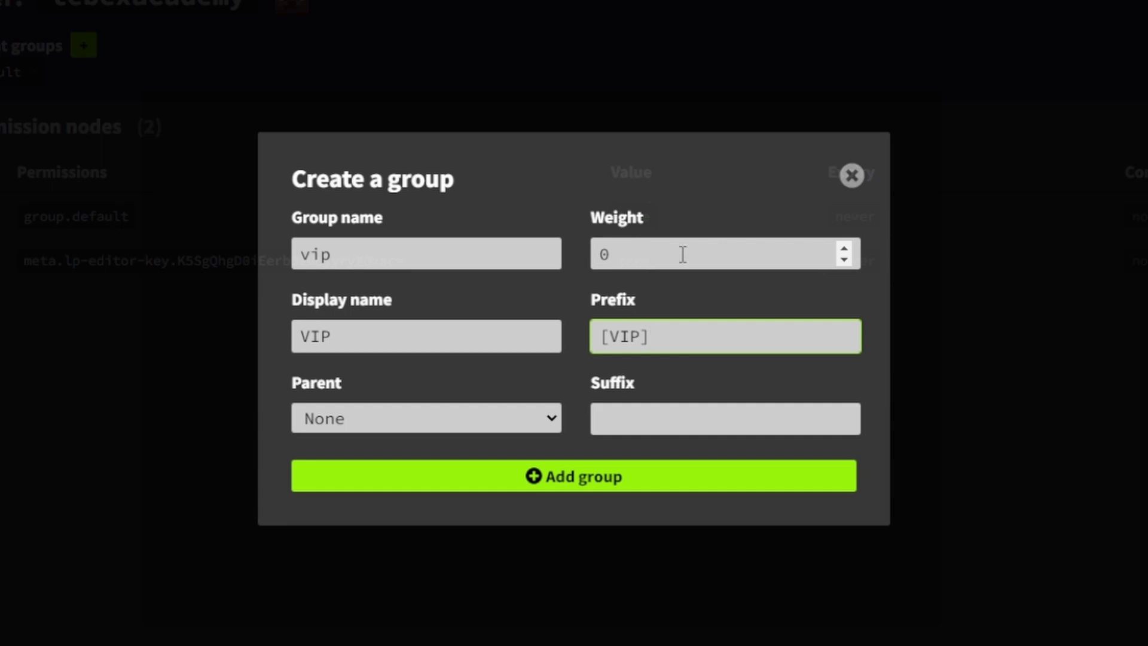
key("shift+Tab")
type("10")
left_click(390, 299)
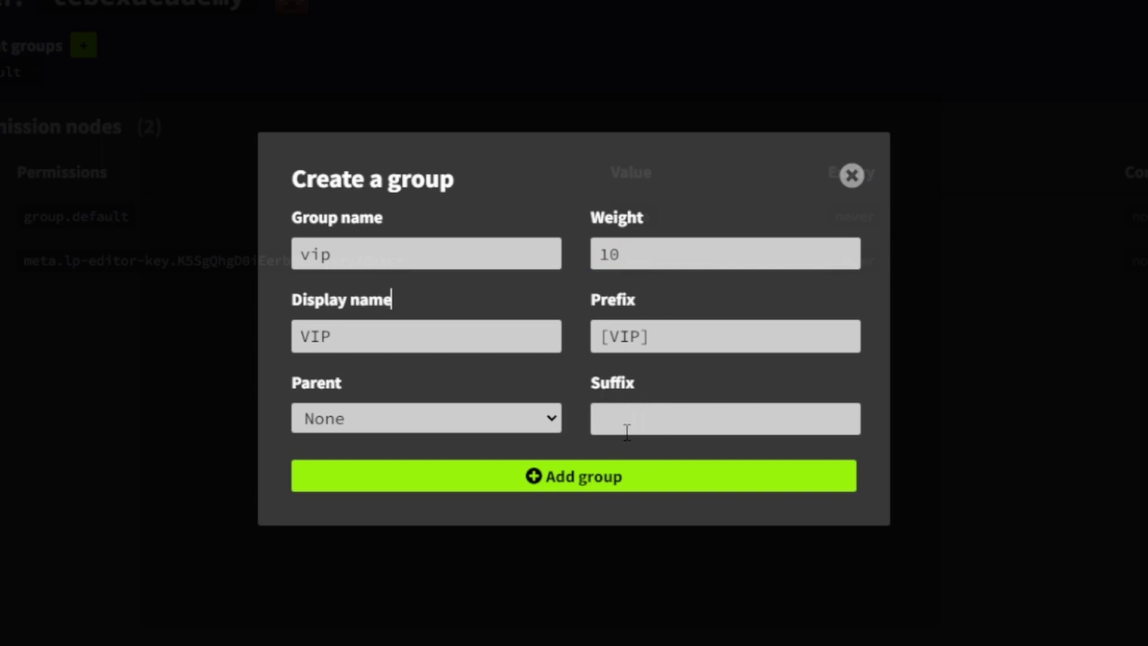
left_click(554, 478)
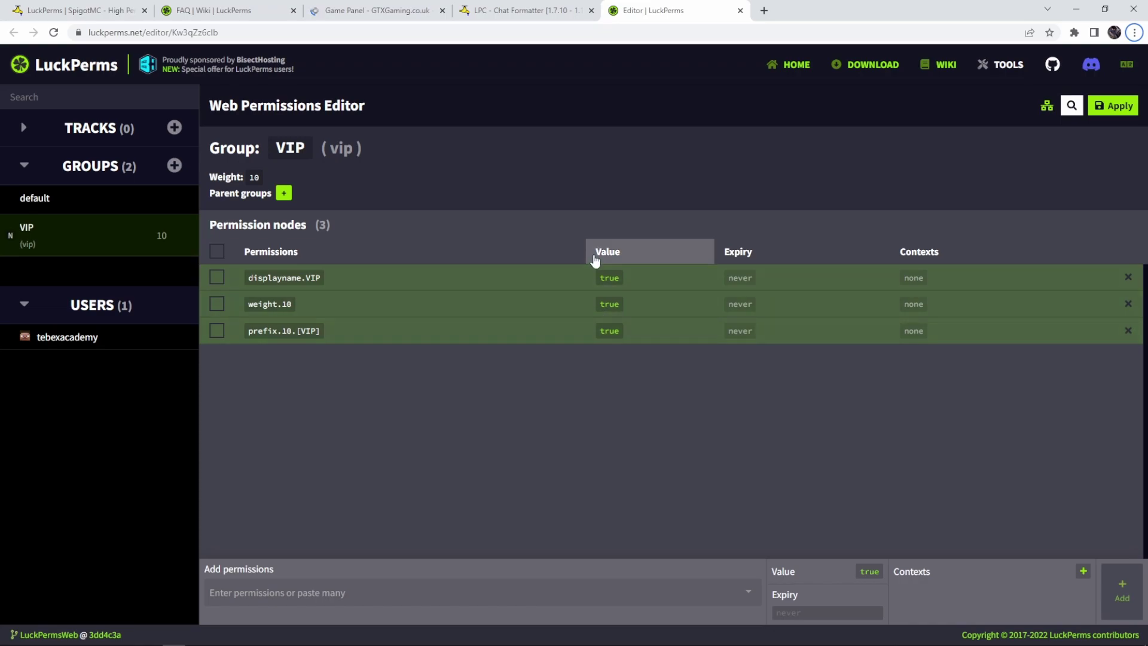
Step: Toggle the displayname.VIP node's value to false and back to true
left_click(608, 278)
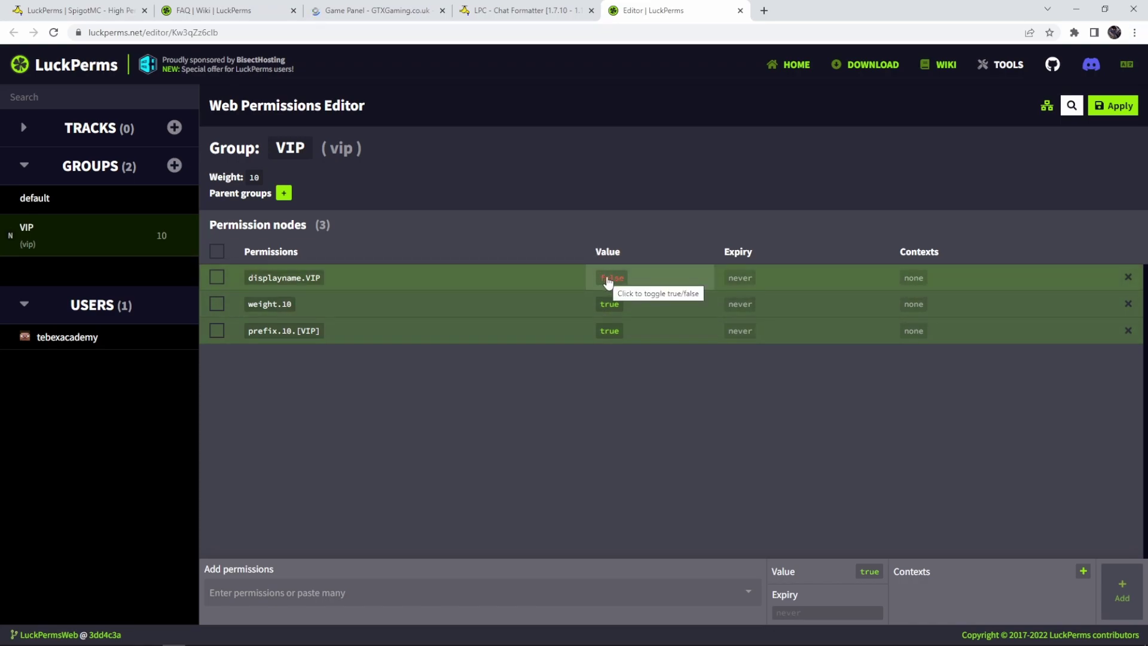
left_click(608, 279)
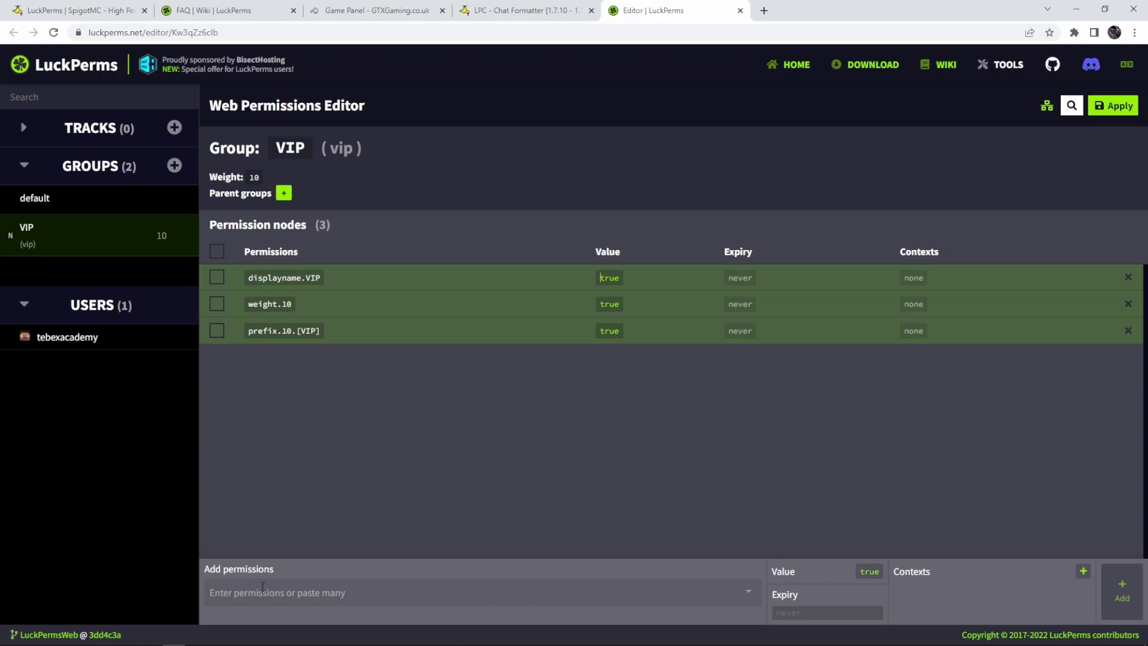
Step: Add the bukkit.command.tps permission with value true to the VIP group and apply the editor changes
left_click(262, 589)
scroll(424, 472, "down", 10)
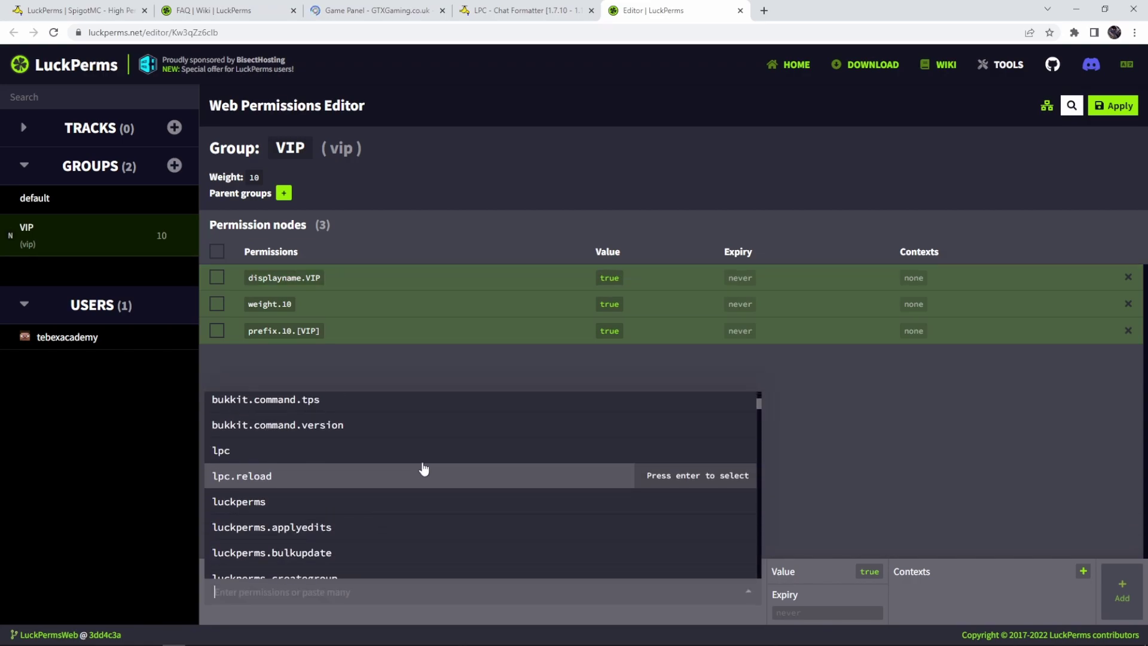
scroll(423, 474, "down", 6)
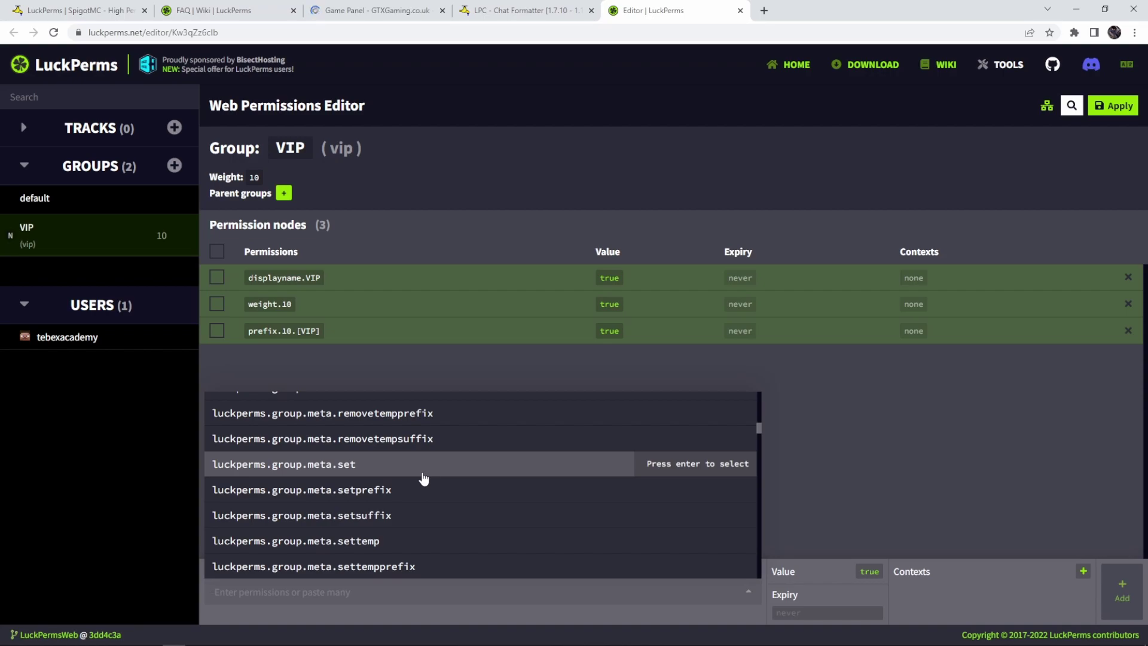
type("tps")
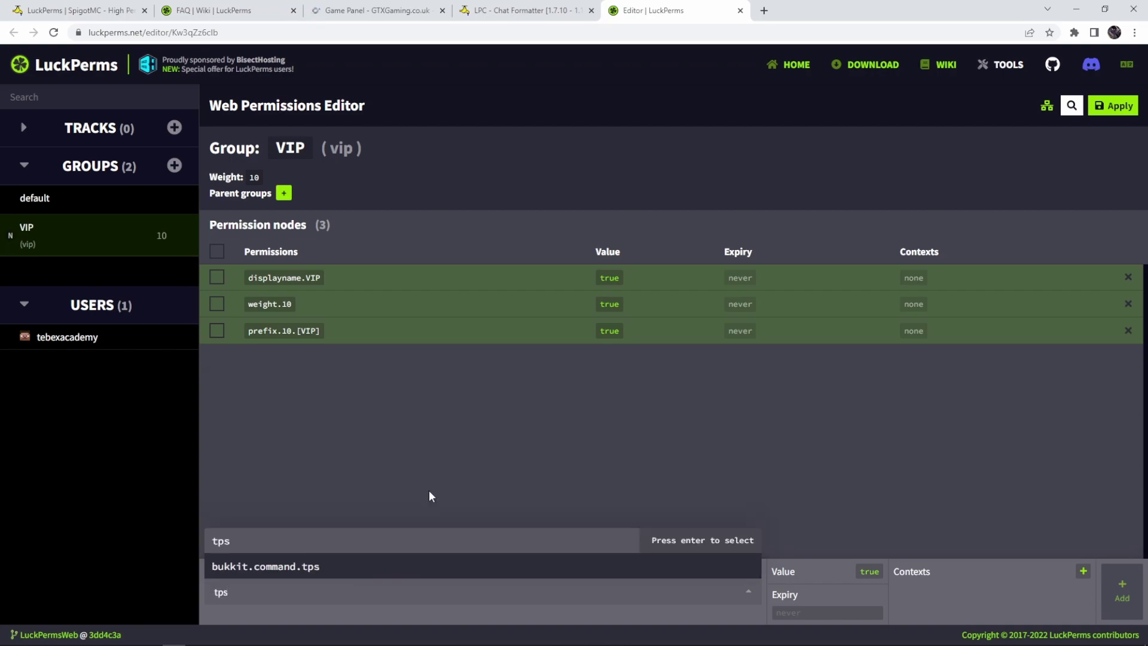
left_click(339, 568)
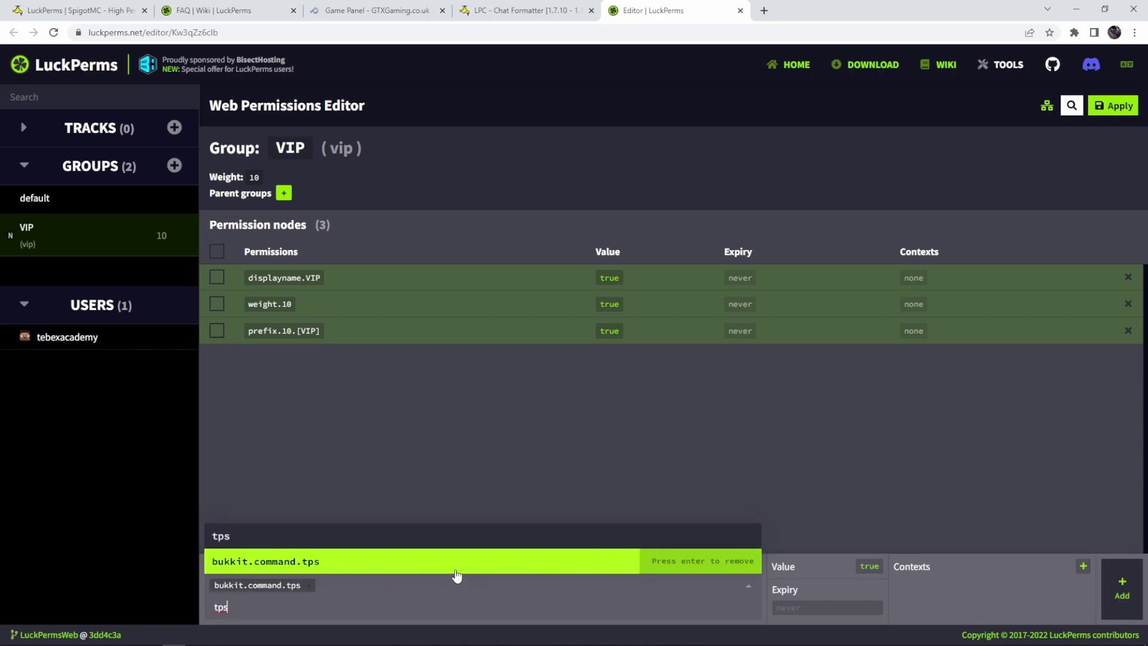
left_click(1121, 589)
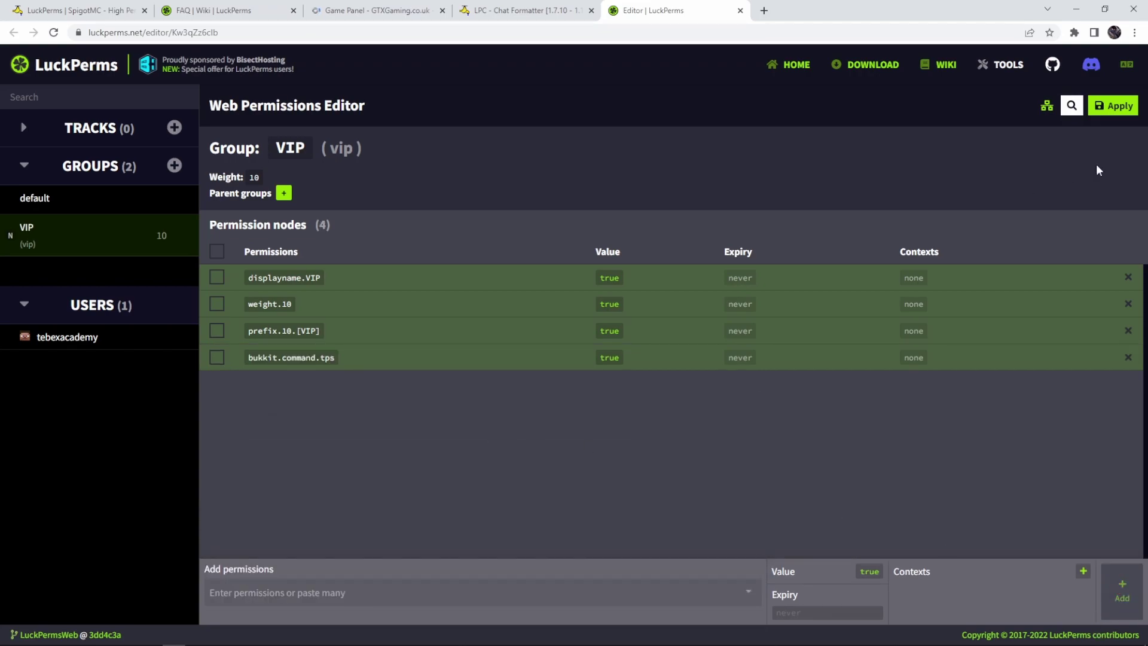
left_click(1115, 107)
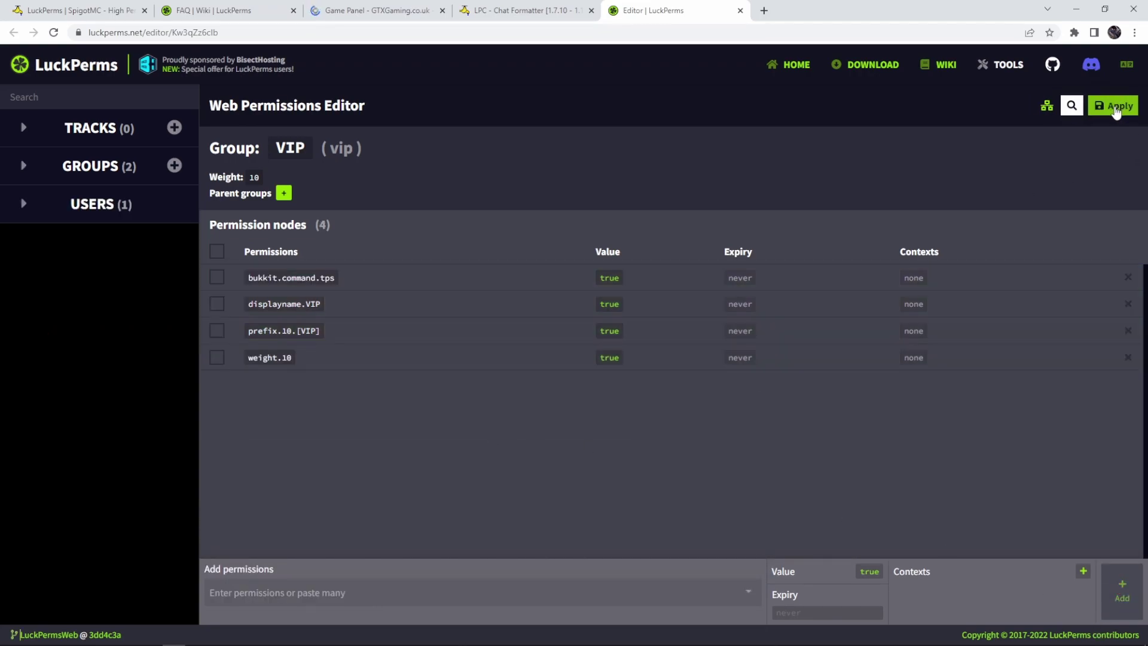
Step: Review the applied group changes in the server console and the Minecraft chat, and return to the web editor
left_click(377, 10)
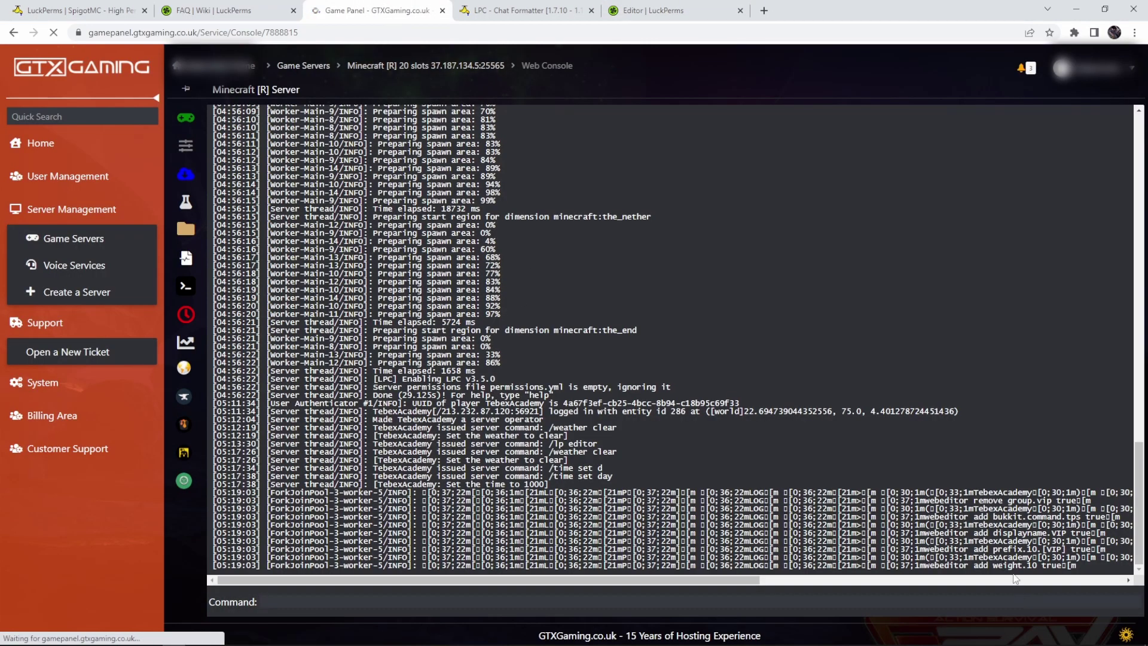
key("alt+Tab")
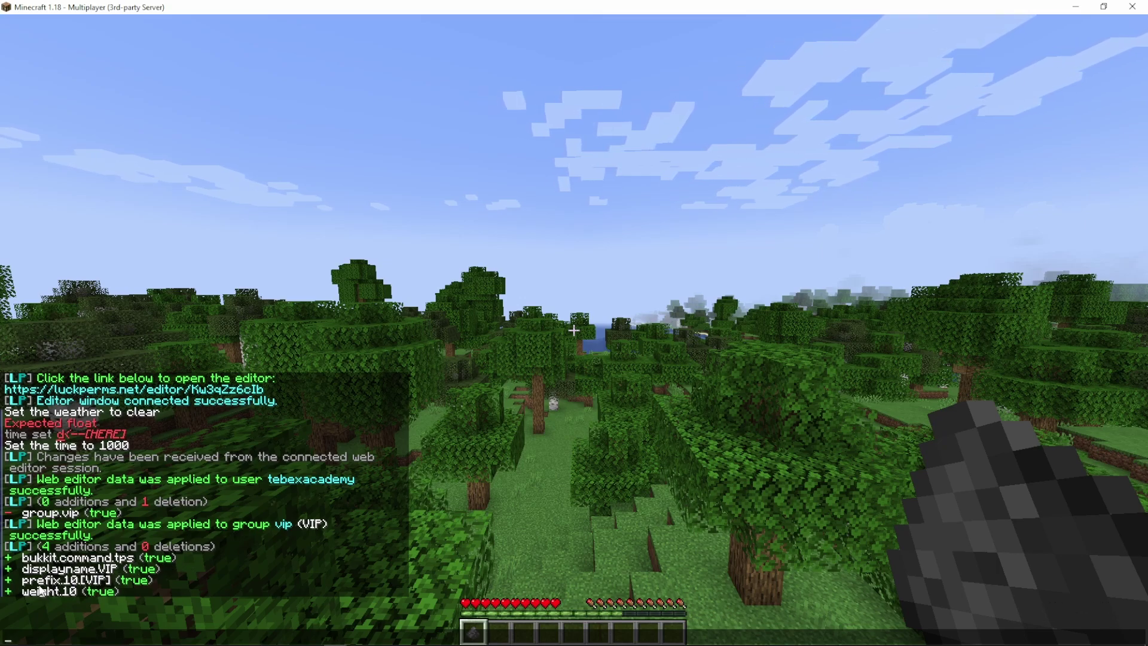
key("alt+Tab")
left_click(638, 12)
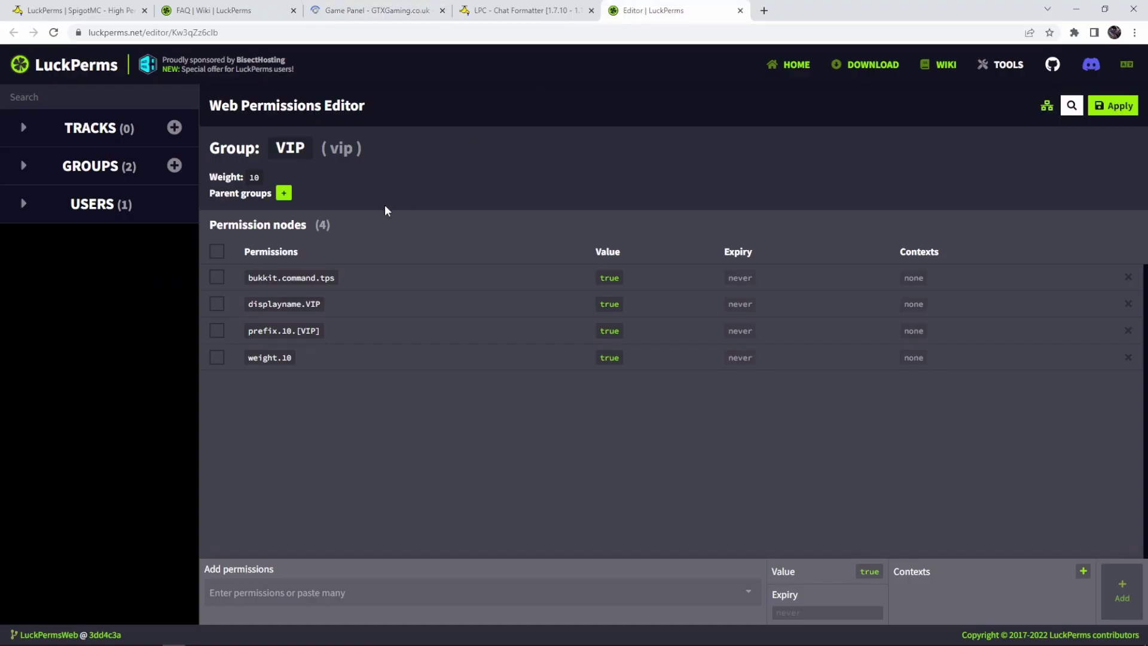
Step: Add vip as a parent group of the only listed user and apply the change
left_click(24, 206)
left_click(56, 238)
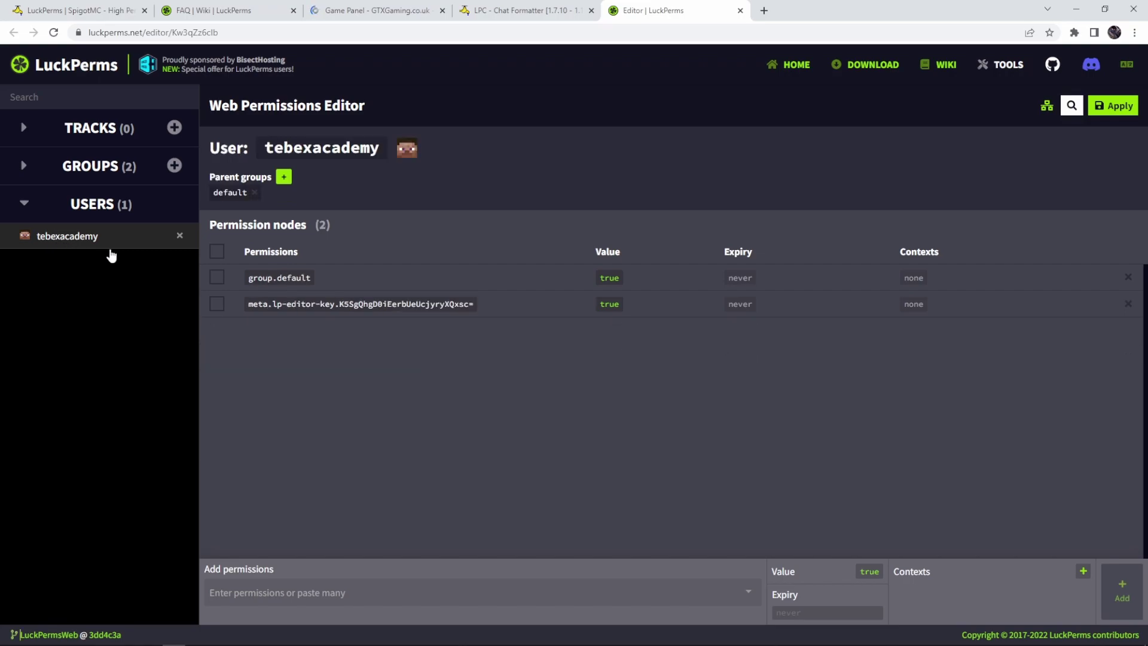
left_click(283, 176)
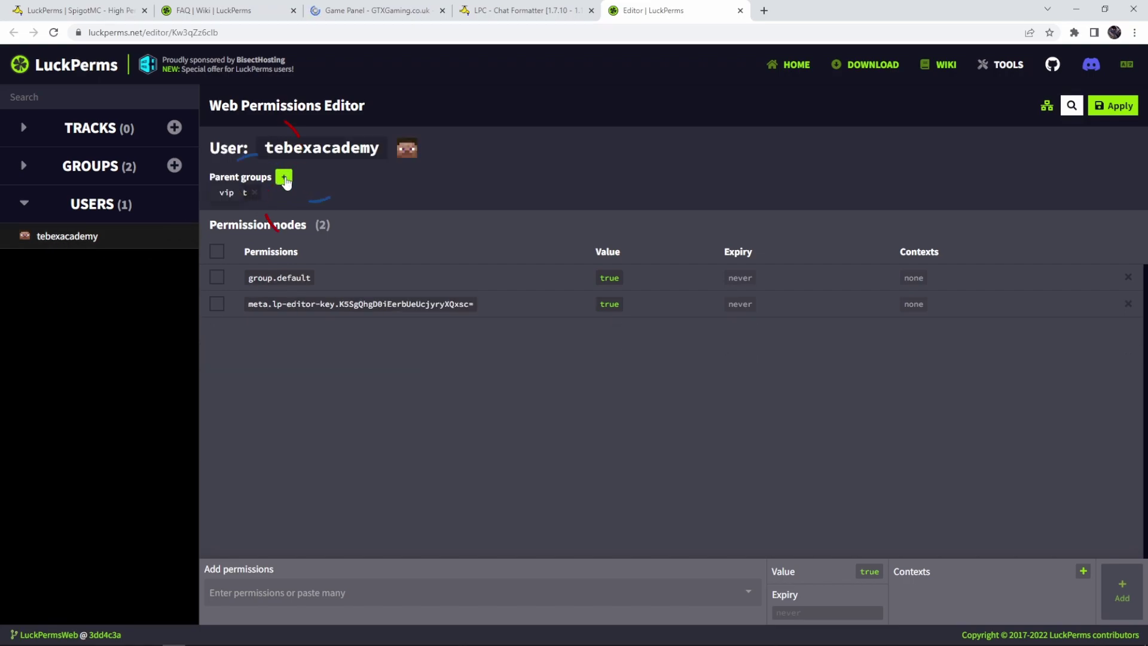
left_click(227, 193)
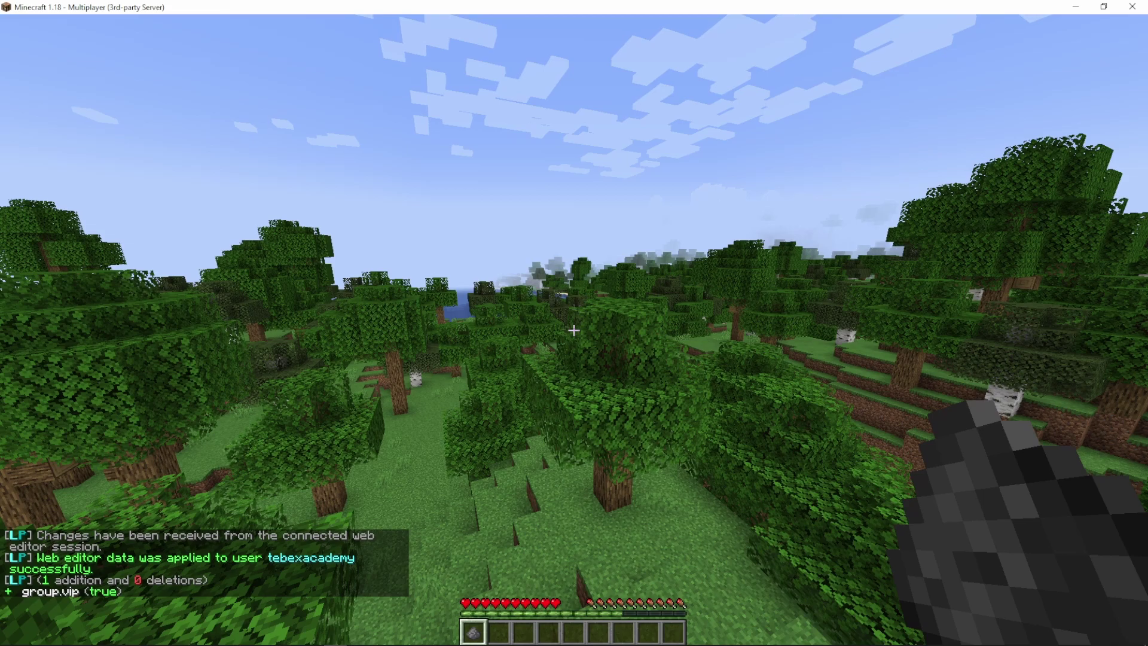
Step: Send "hello world" in the Minecraft chat and examine the prefix shown before the message
type("t")
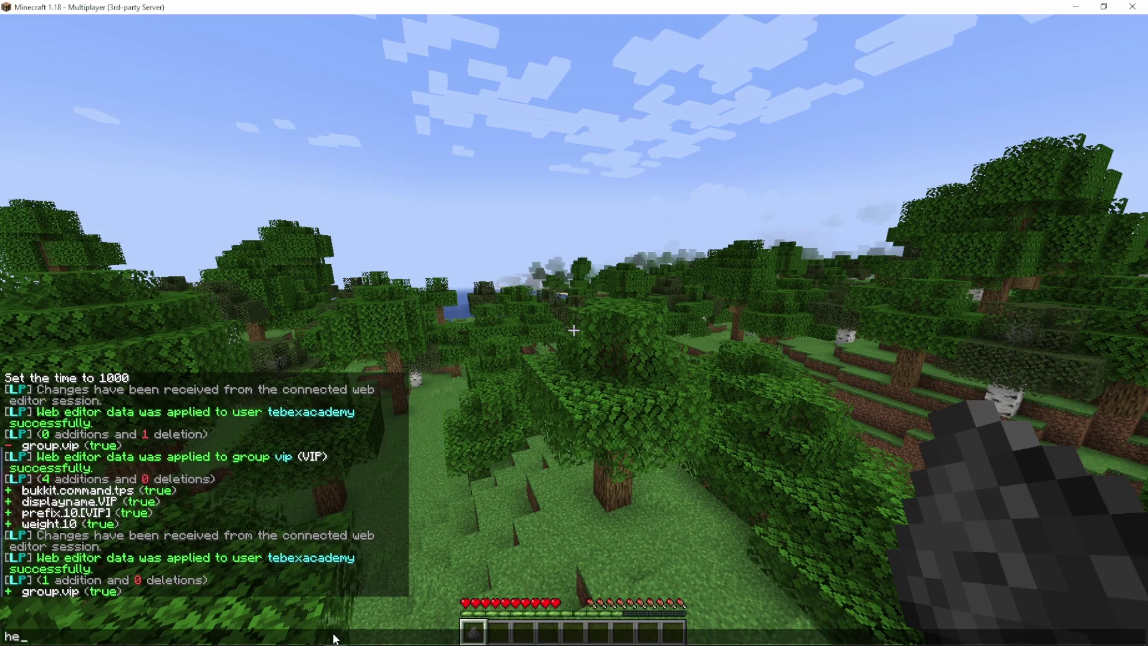
type("hello world")
key("Return")
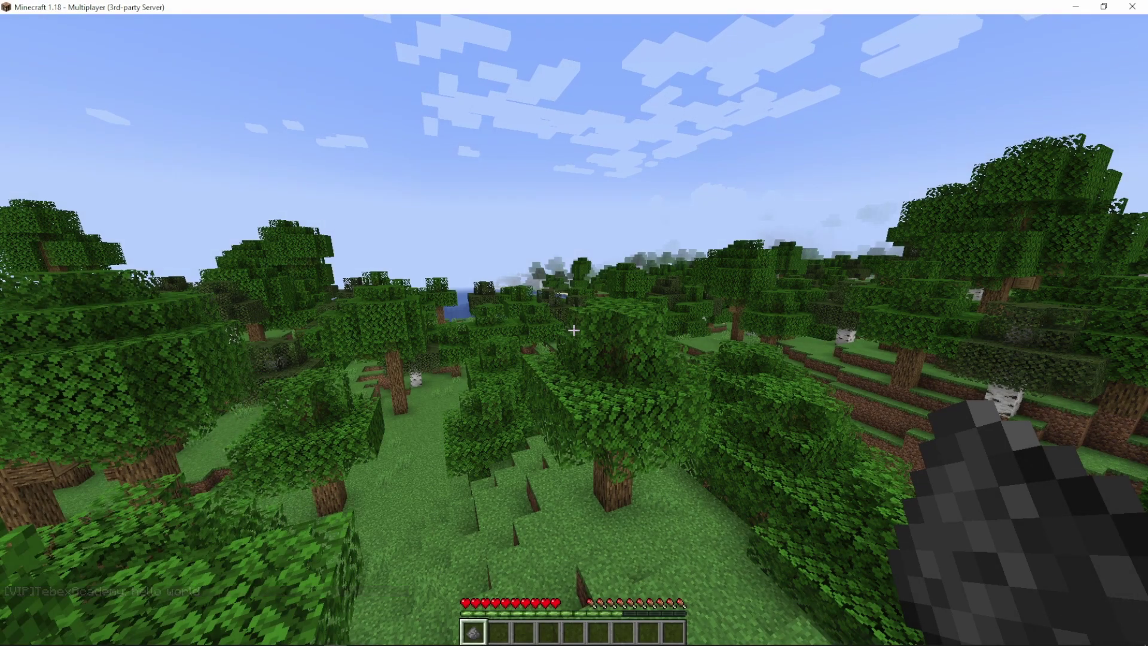
key("t")
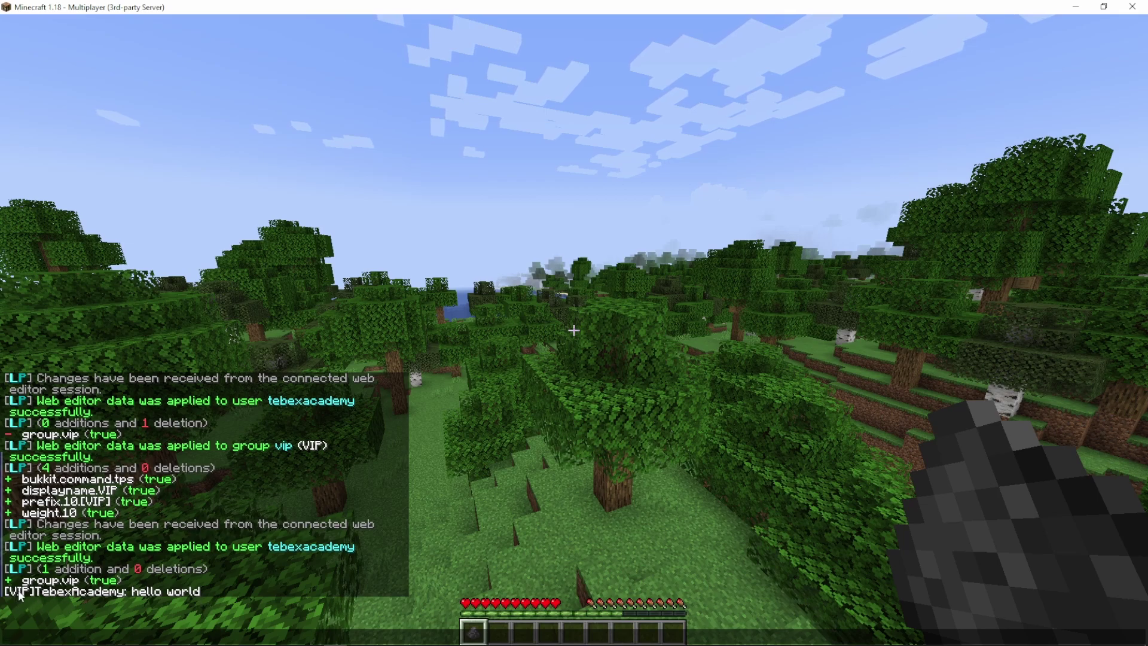
Step: Open the VIP group's prefix node in the web editor and copy the gold chat code &6 from the Bukkit color codes page
key("alt+Tab")
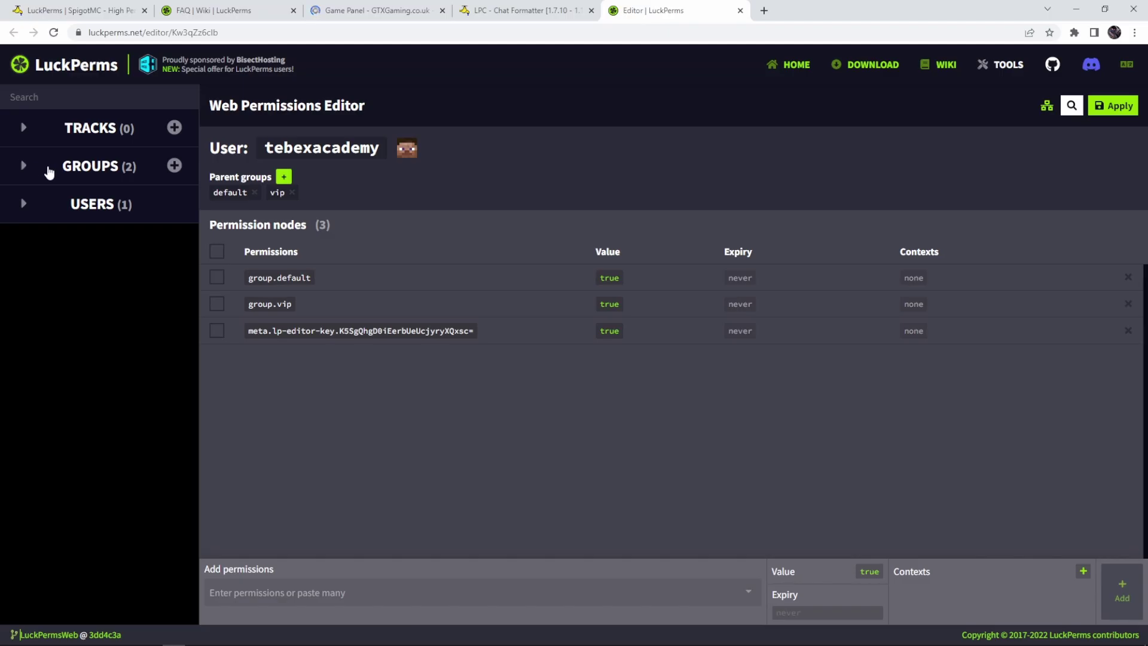
left_click(62, 170)
left_click(53, 240)
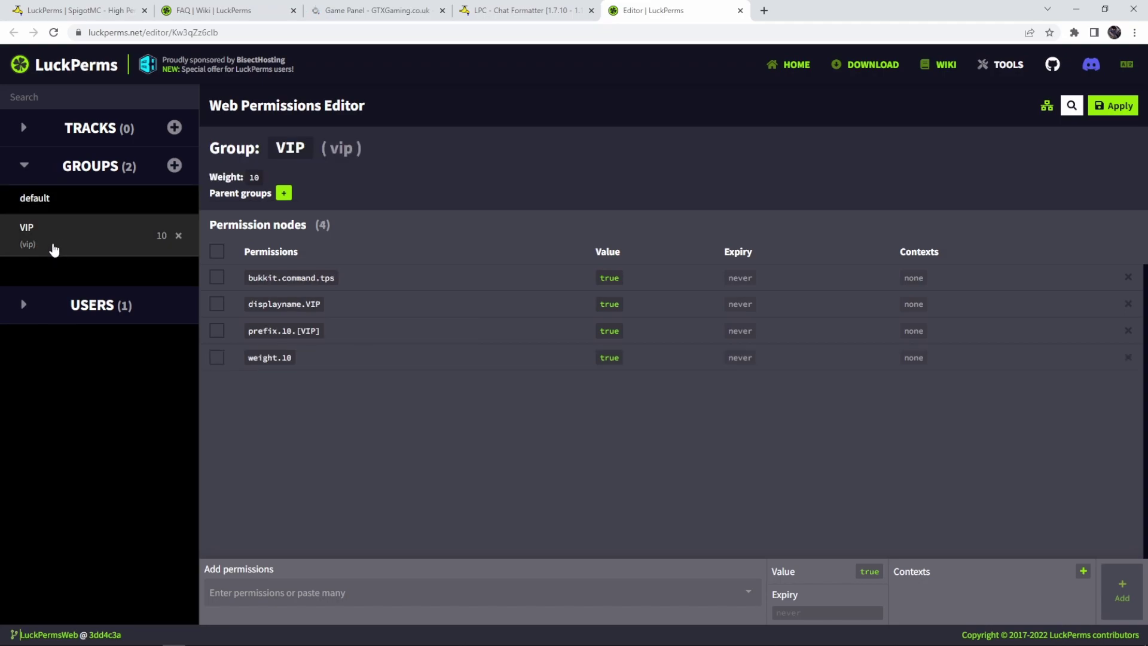
left_click(306, 330)
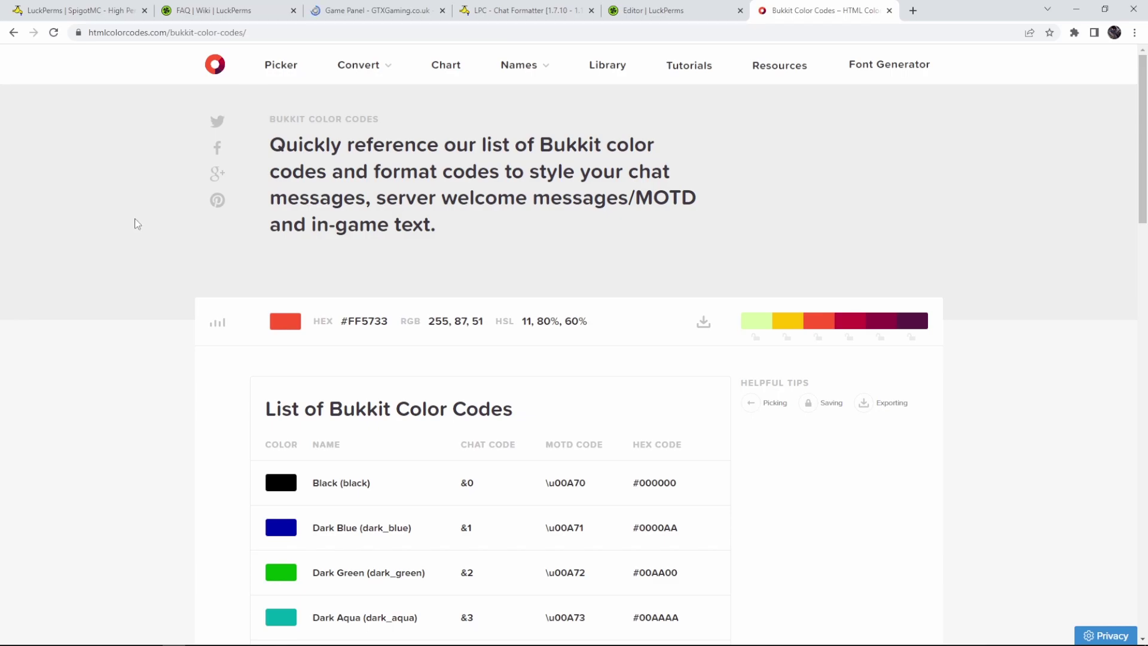
scroll(134, 225, "down", 7)
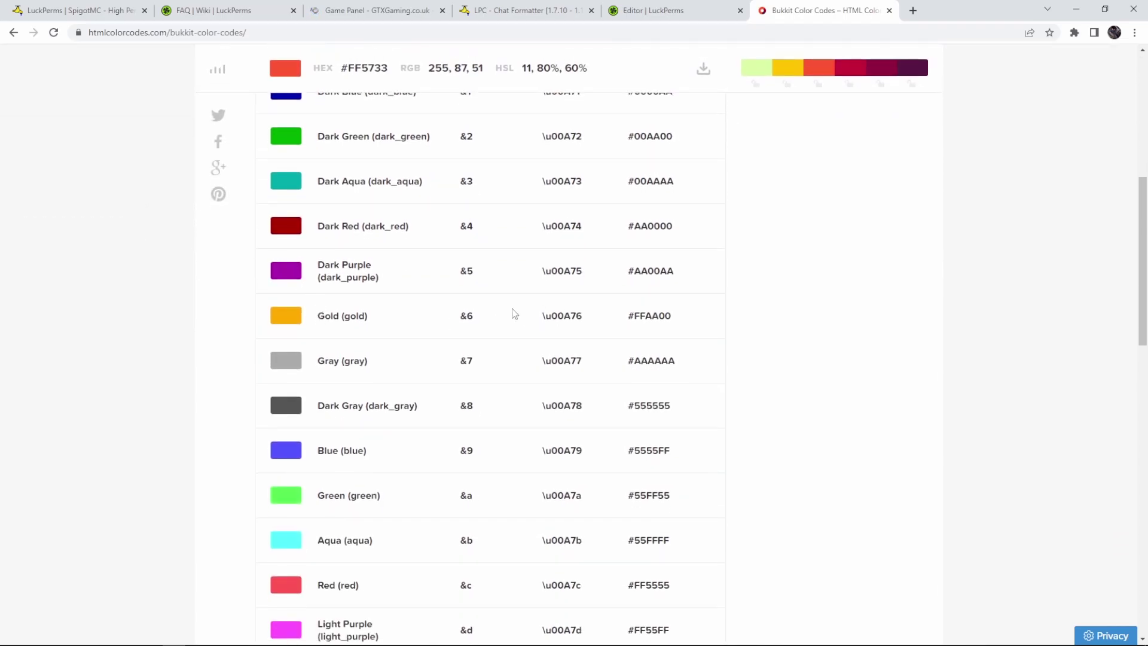
double_click(466, 316)
right_click(468, 315)
left_click(496, 325)
key("ctrl+shift+Tab")
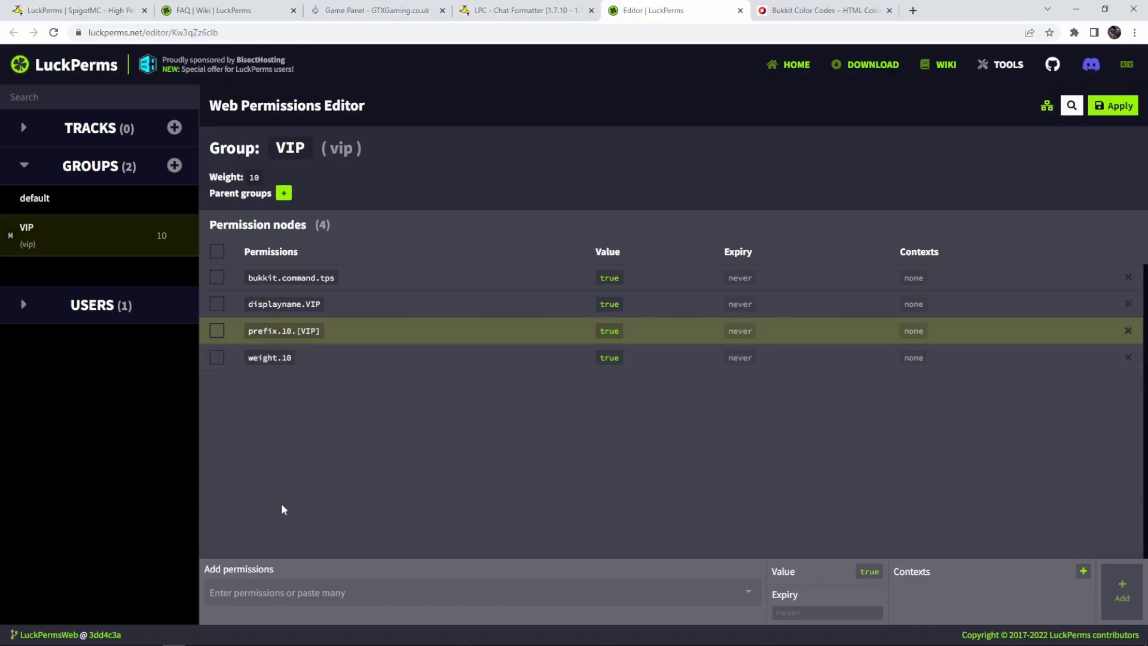
Step: Insert &6 before [VIP] in the VIP group's prefix.10 node and apply the change
left_click(297, 332)
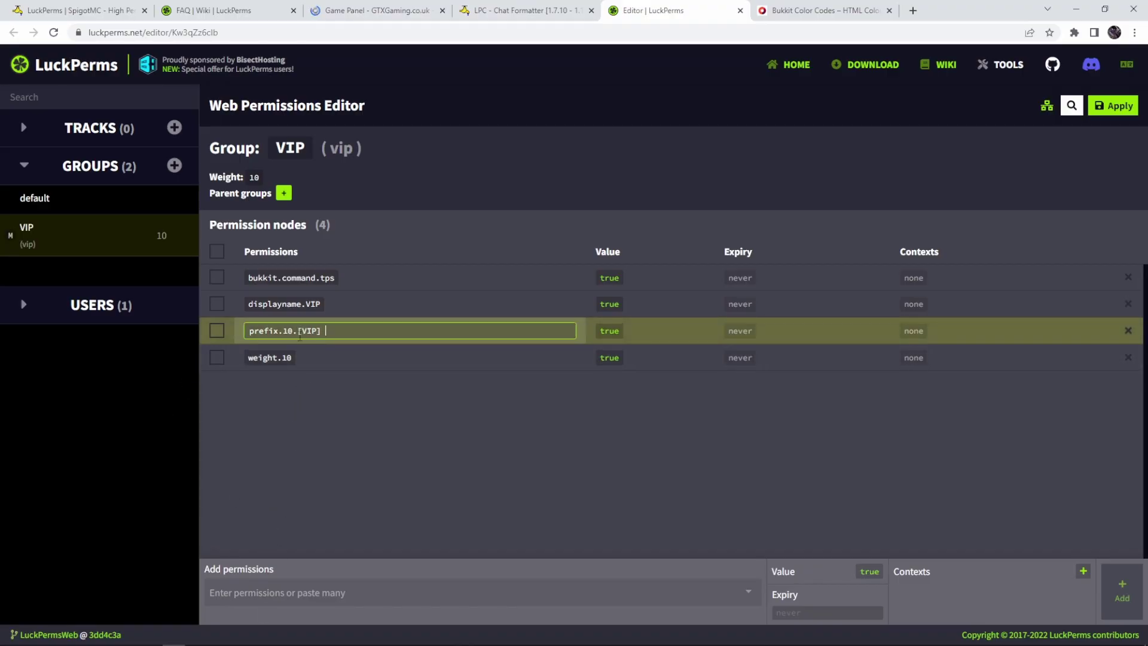
left_click(297, 331)
type("&6")
left_click(1117, 107)
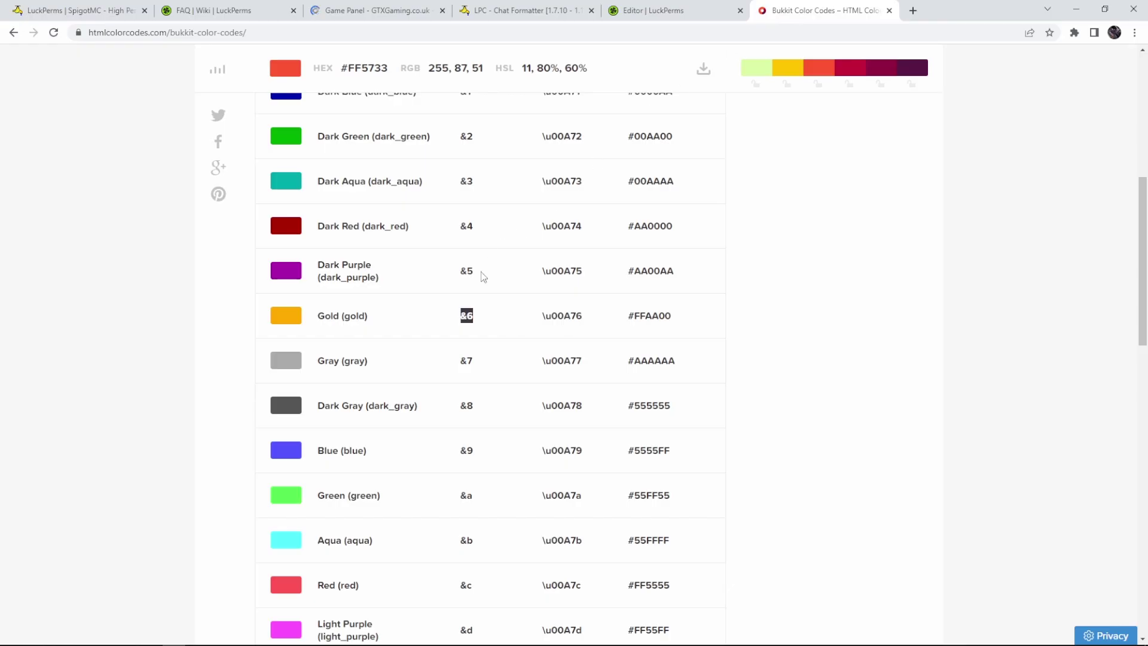
Step: Consult the Bukkit color codes list, append &f after [VIP] in the prefix node and apply the change
scroll(482, 274, "up", 3)
scroll(489, 325, "down", 5)
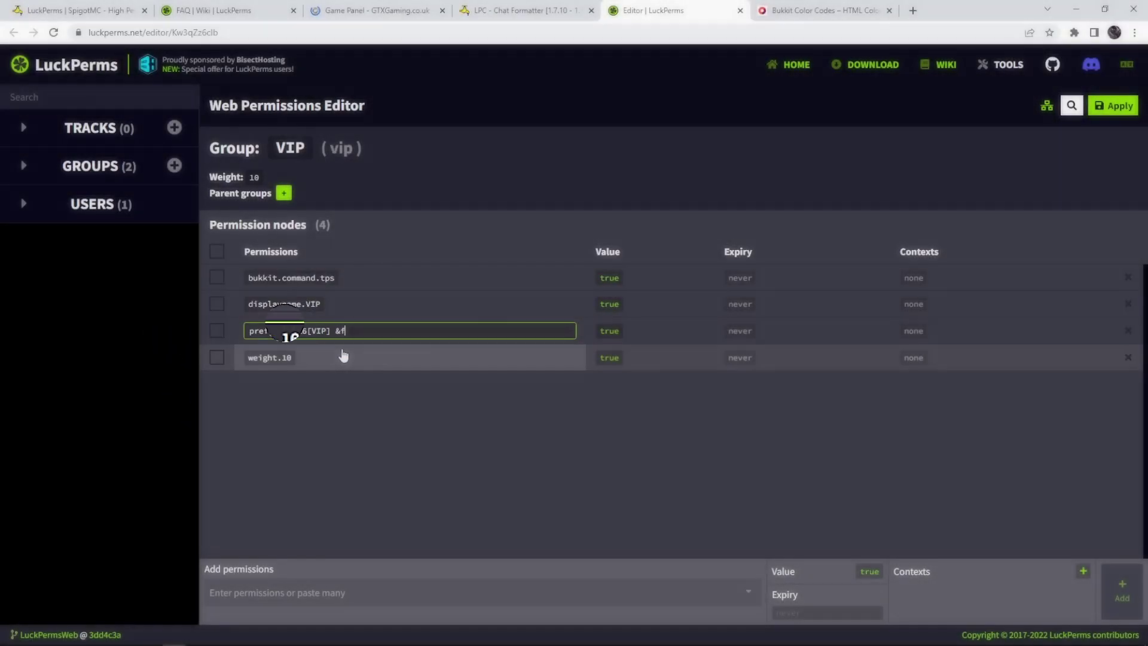
left_click(1113, 105)
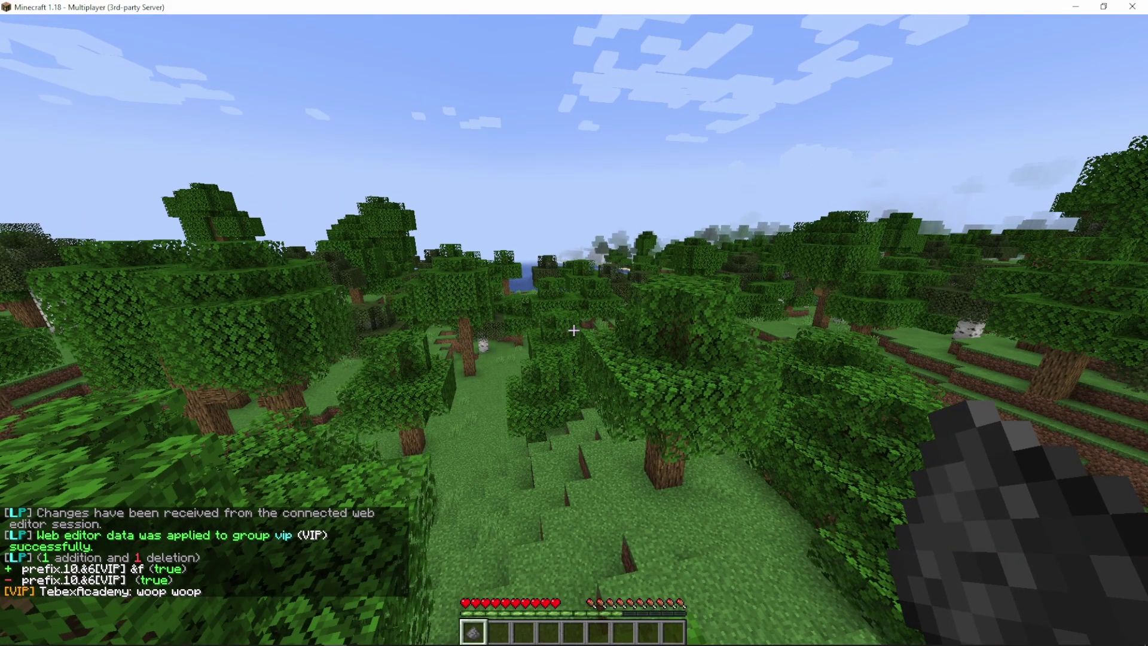
Step: Review the installation and configuration sections of the LPC - Chat Formatter page on SpigotMC
key("alt+Tab")
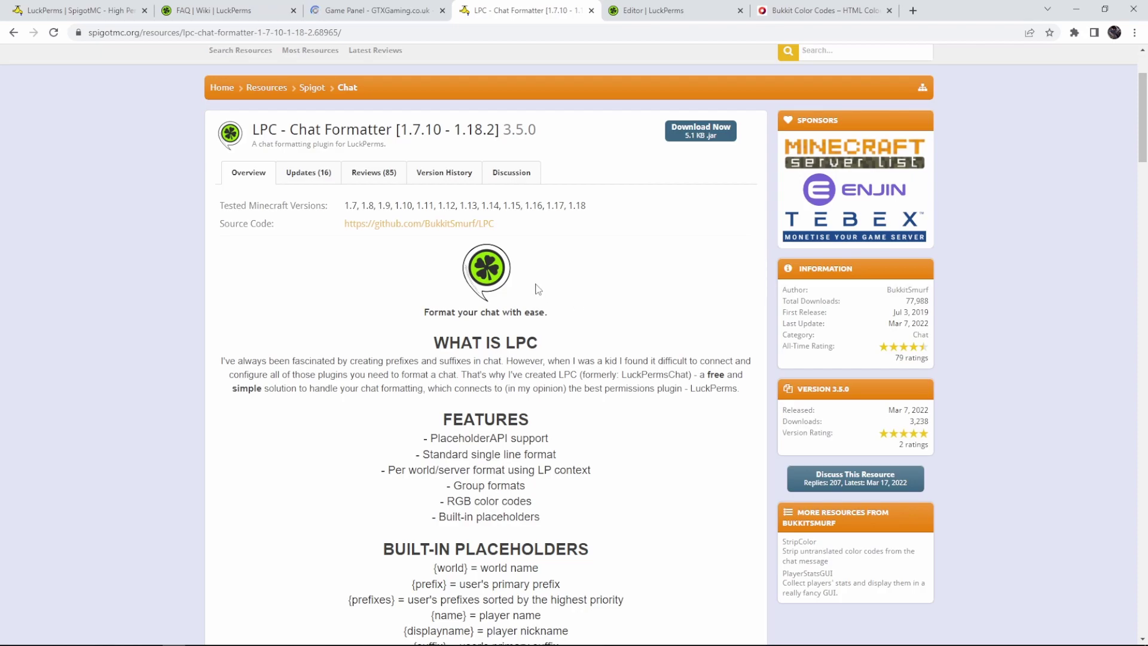
scroll(514, 293, "down", 12)
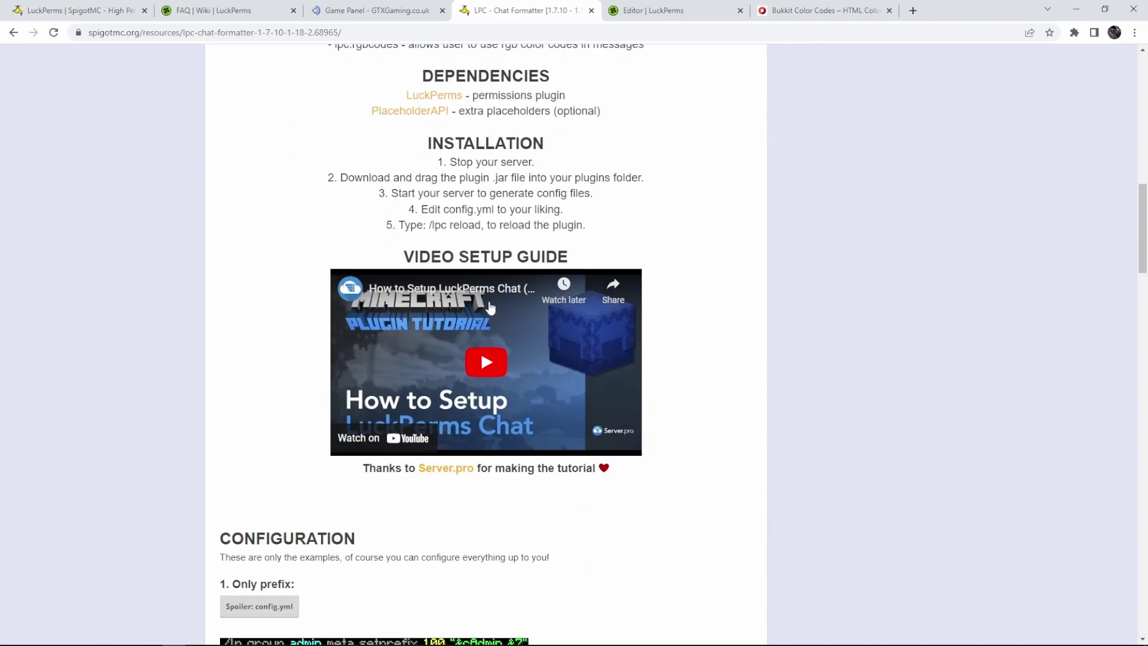
key("ctrl+Tab")
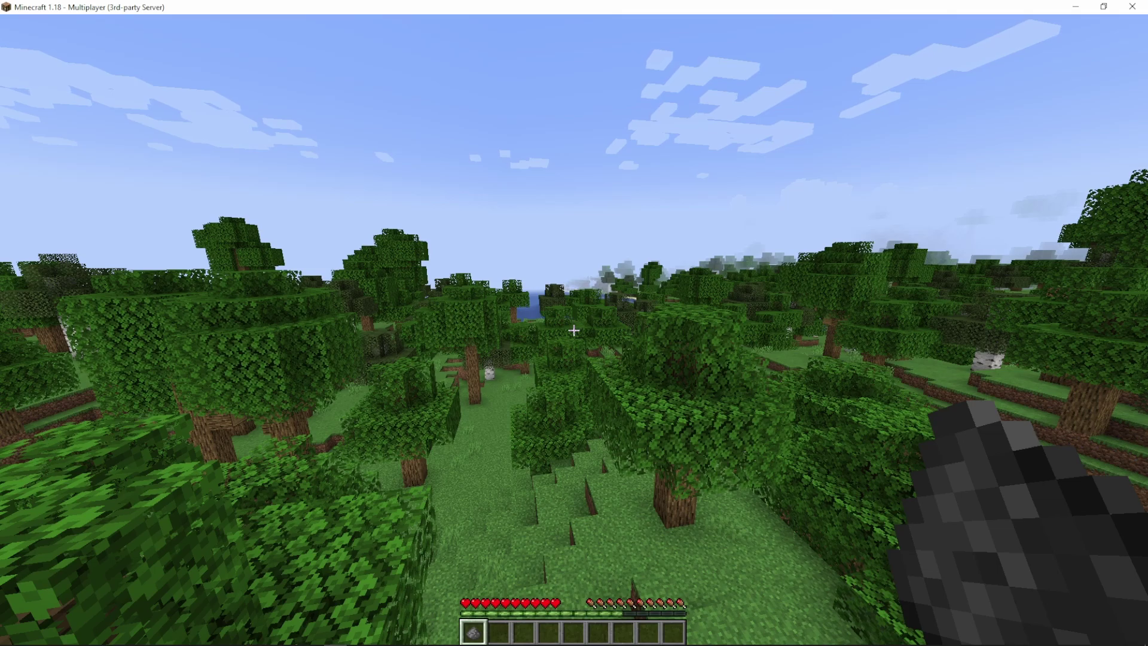
Step: Run /tps in the Minecraft chat and remove the player's operator status with /deop
type("t/tps")
key("Return")
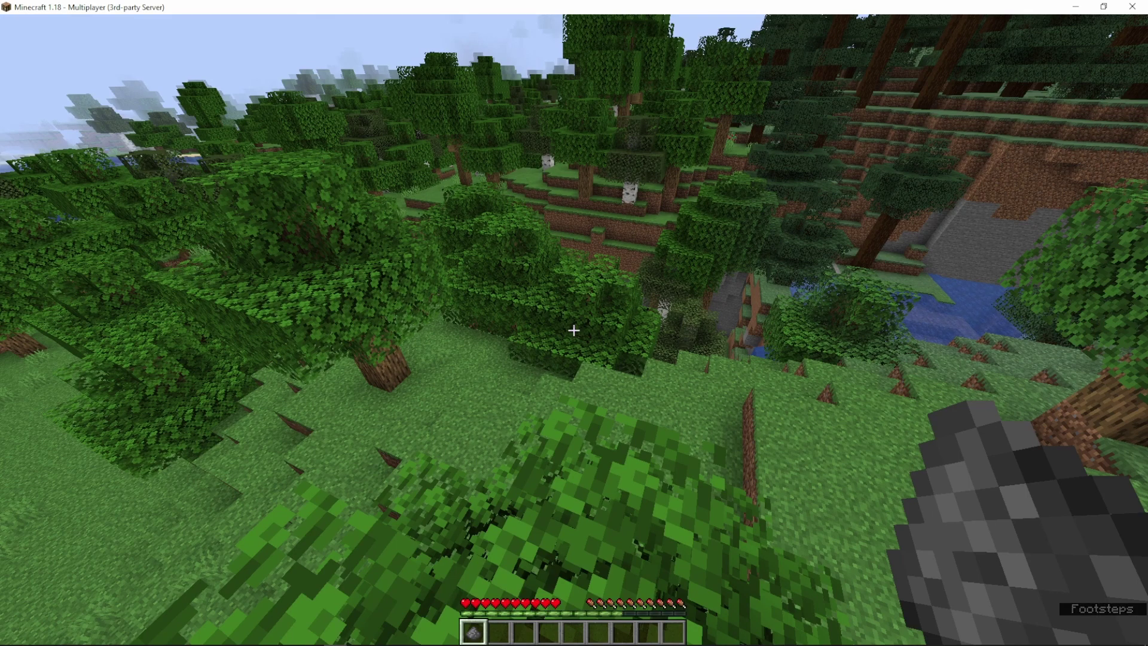
key("slash")
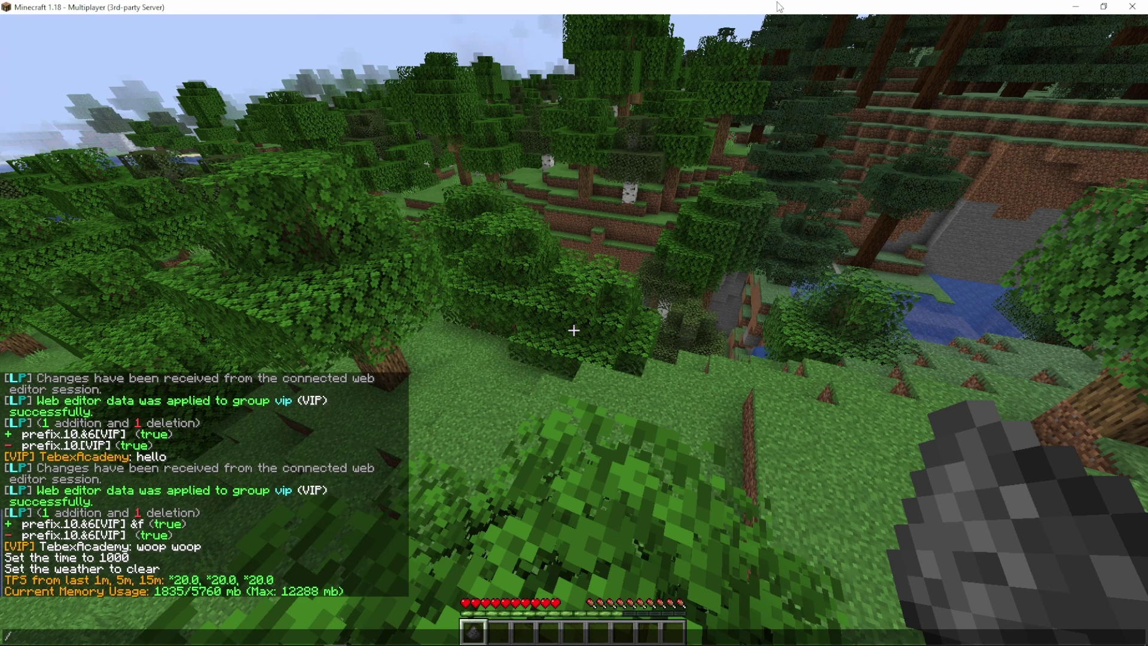
type("deop")
key("Tab")
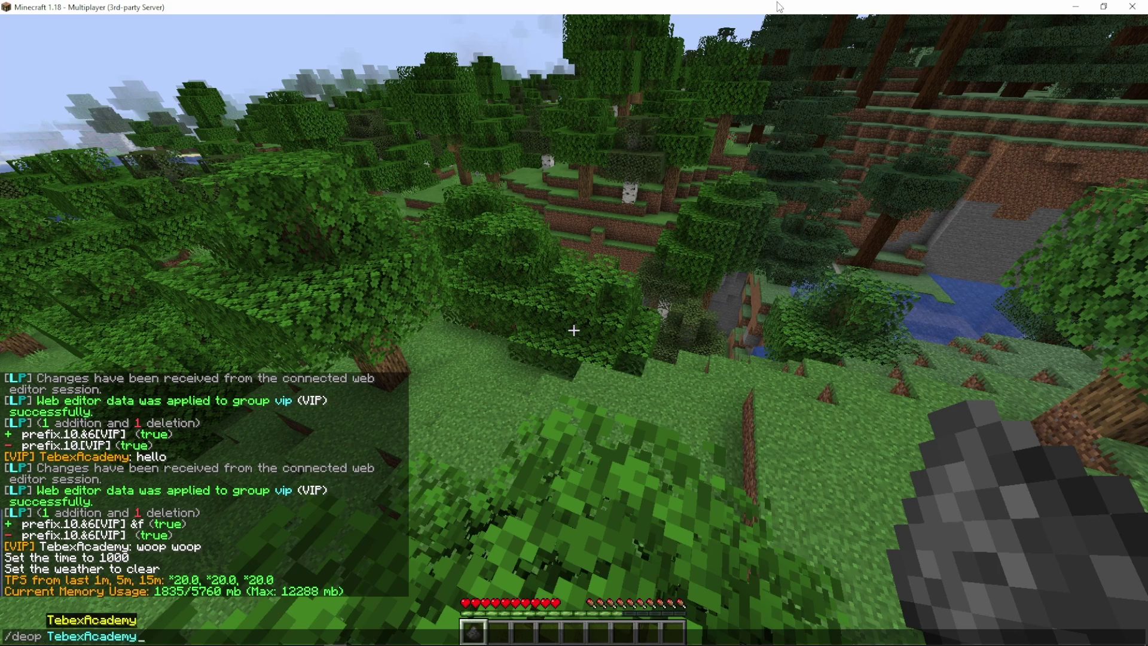
key("Return")
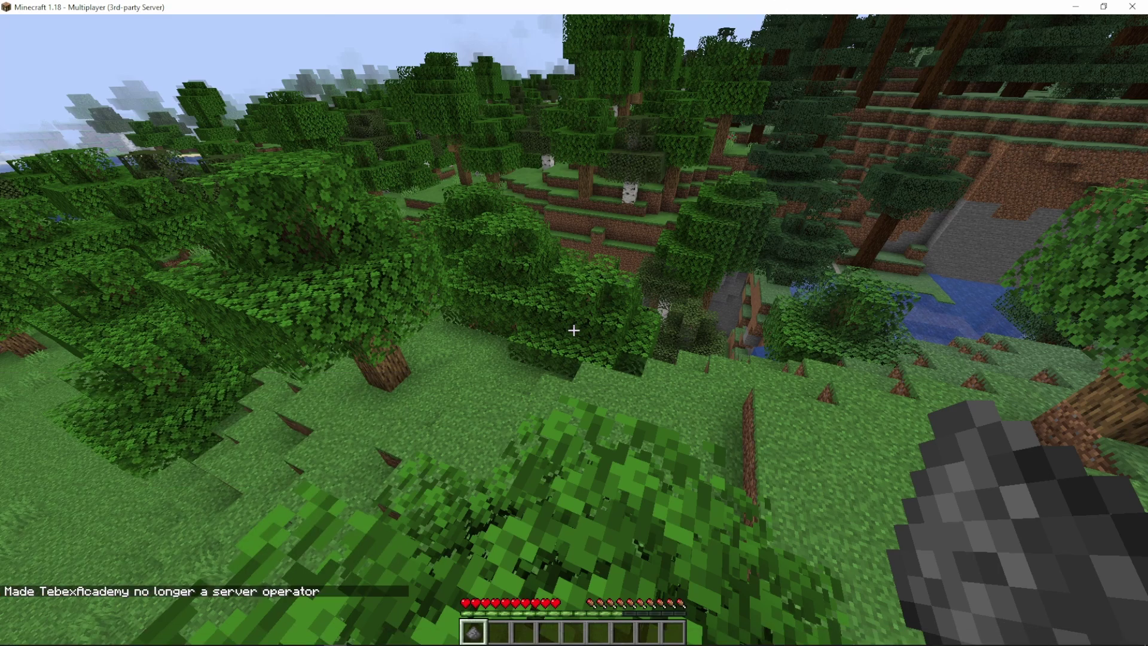
Step: Run /tps as a non-operator to test the VIP group's permission
key("slash")
type("tps")
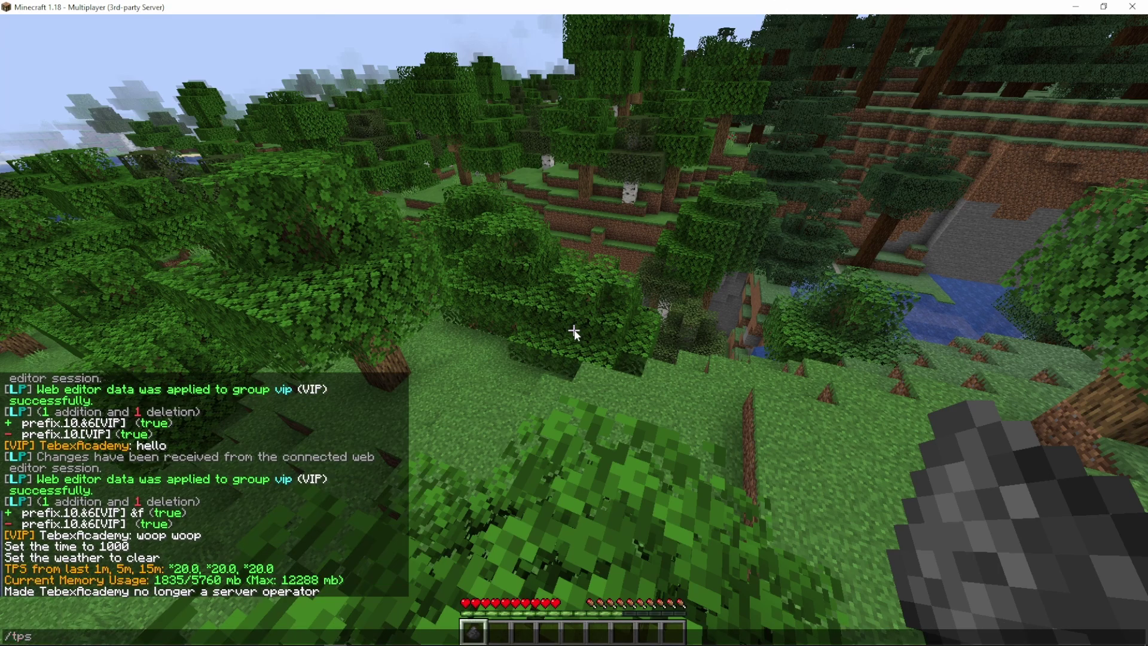
key("Return")
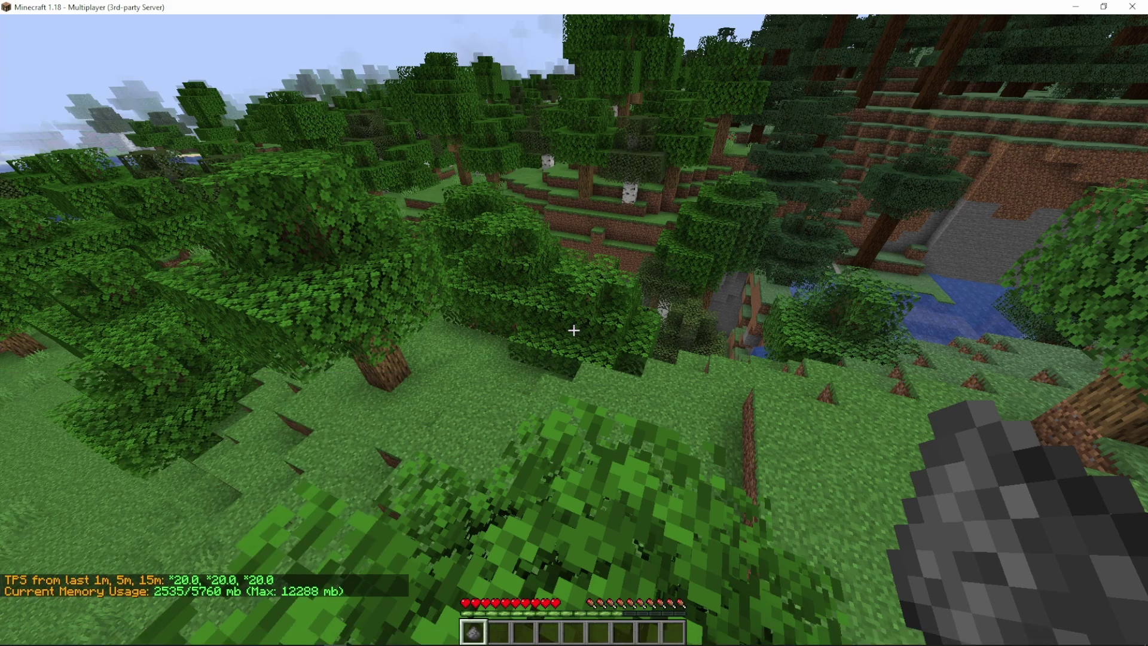
Step: Remove the vip parent group from the user, save, and run the generated /lp applyedits command in the GTXGaming web console
key("alt+Tab")
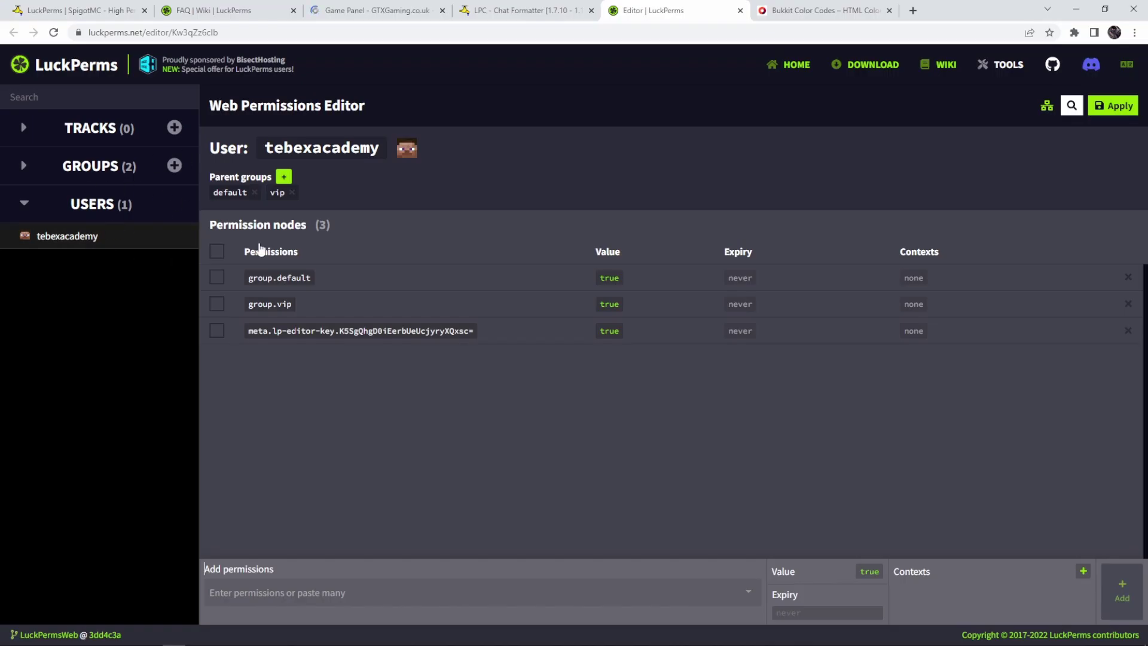
left_click(292, 191)
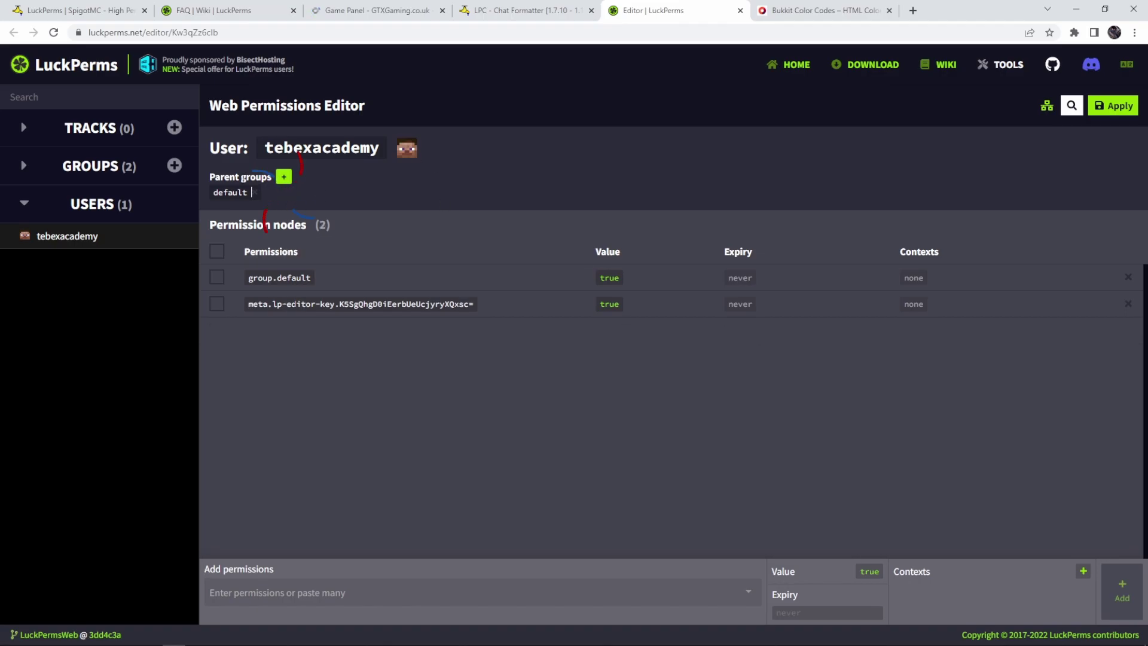
left_click(1112, 105)
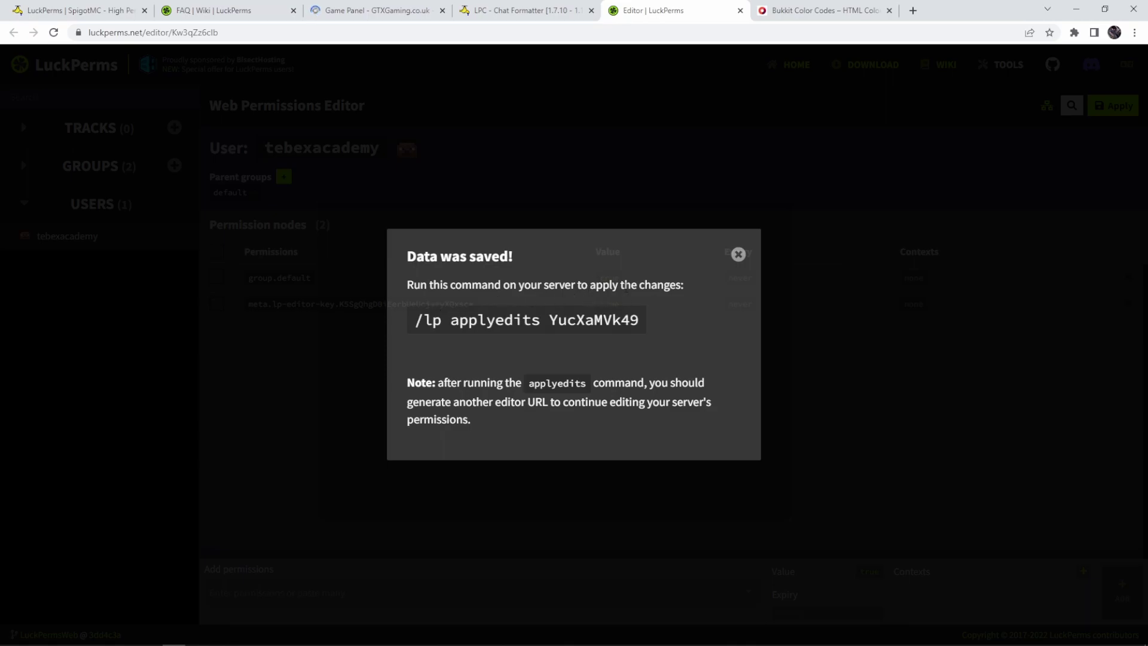
left_click(551, 323)
left_click(377, 10)
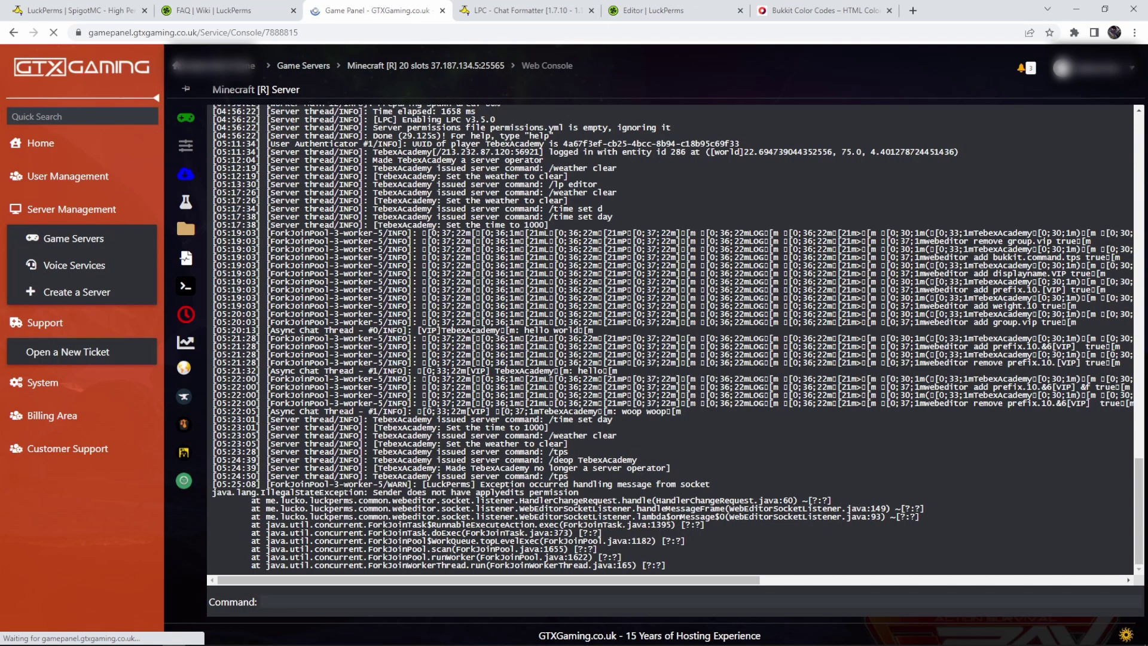
type("/lp applyedits YucXaMVk49")
key("Return")
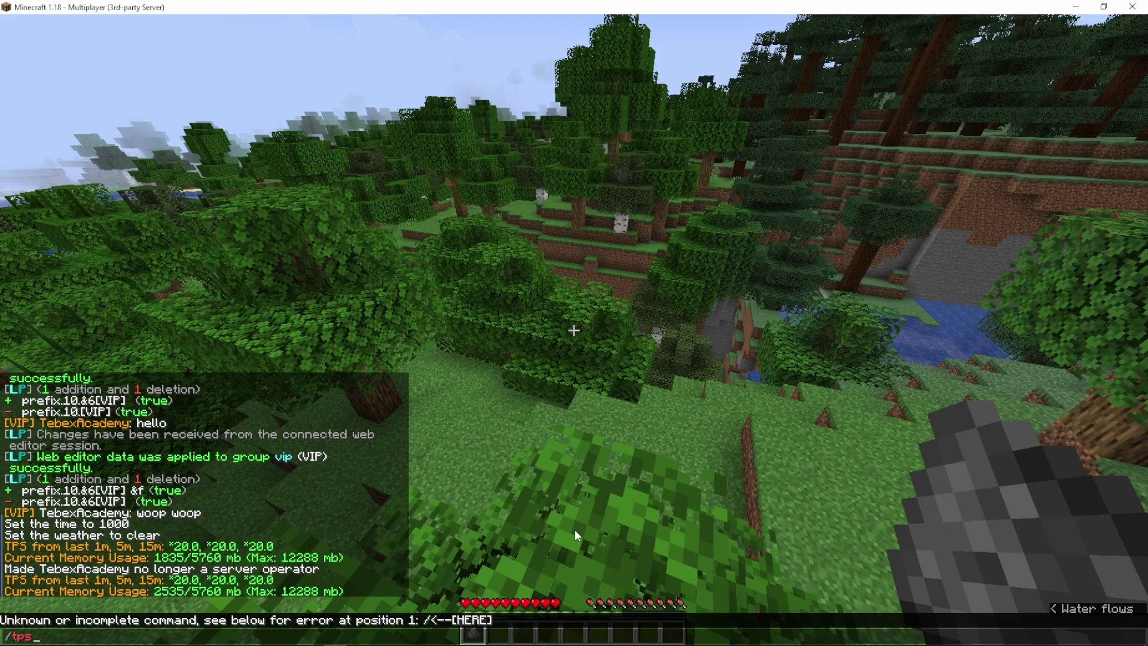
Step: Run /tps in the Minecraft chat to test the command without the VIP group
key("Return")
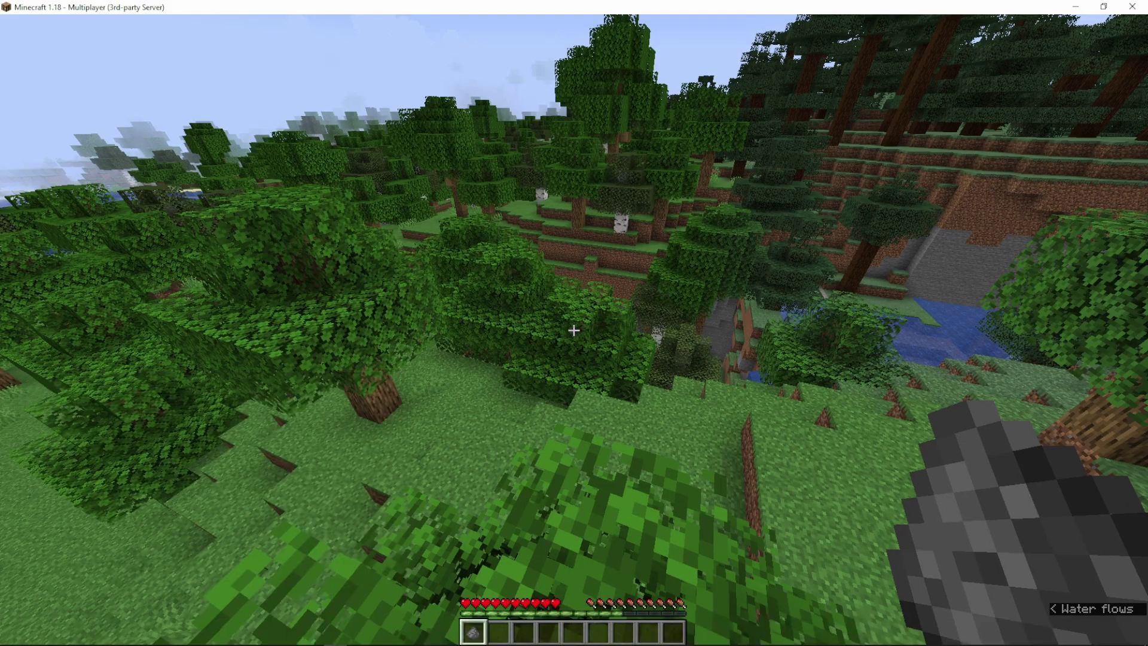
key("9")
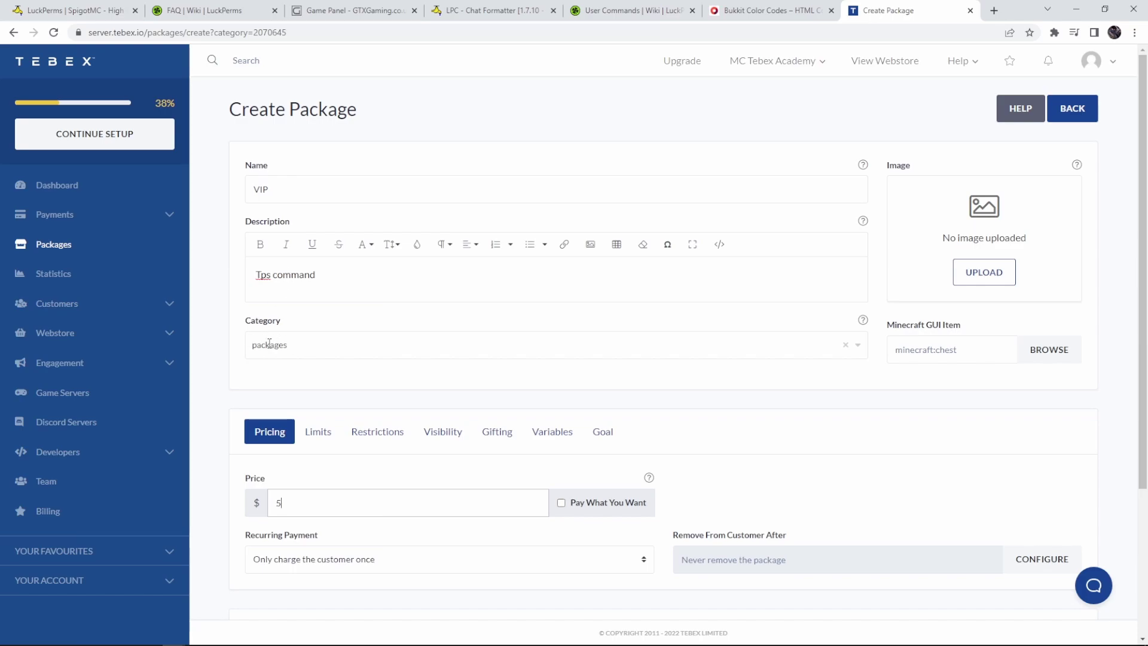
Step: Add game server commands to the VIP package in Tebex and select MC Tebex Academy's Game Server
scroll(301, 341, "down", 3)
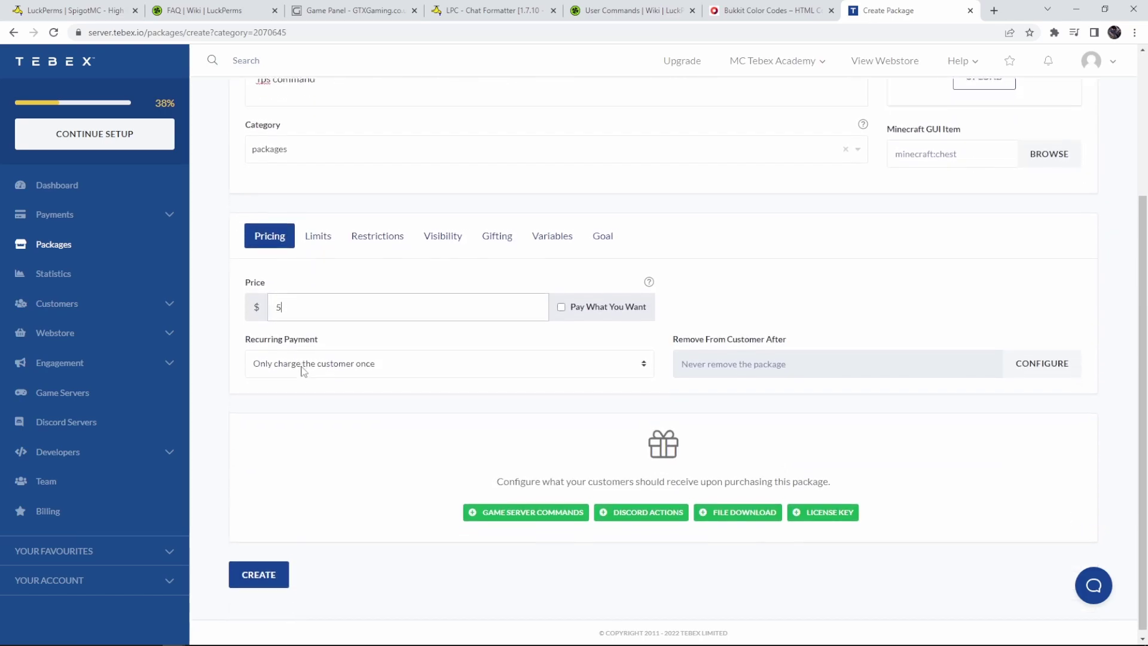
left_click(505, 511)
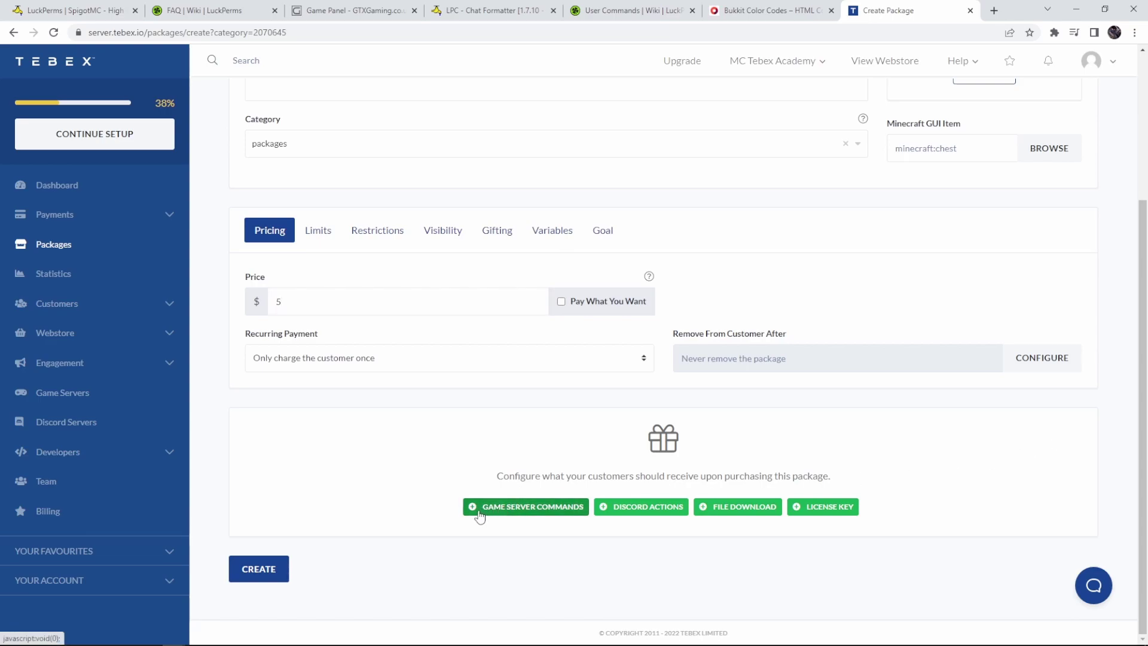
left_click(258, 527)
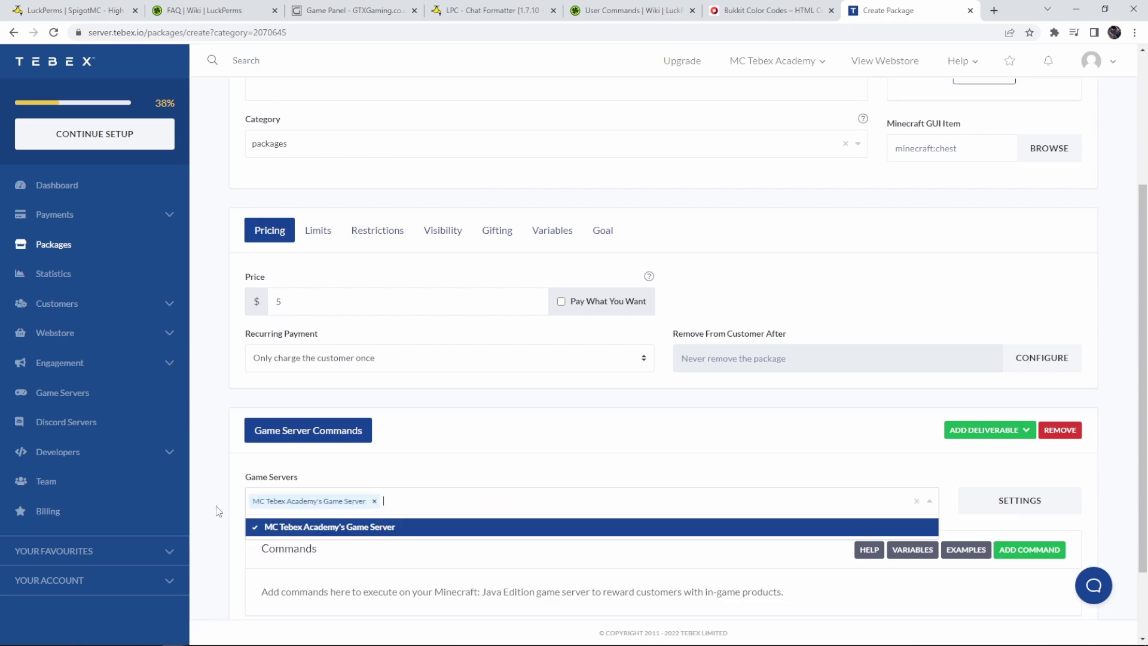
scroll(298, 502, "down", 2)
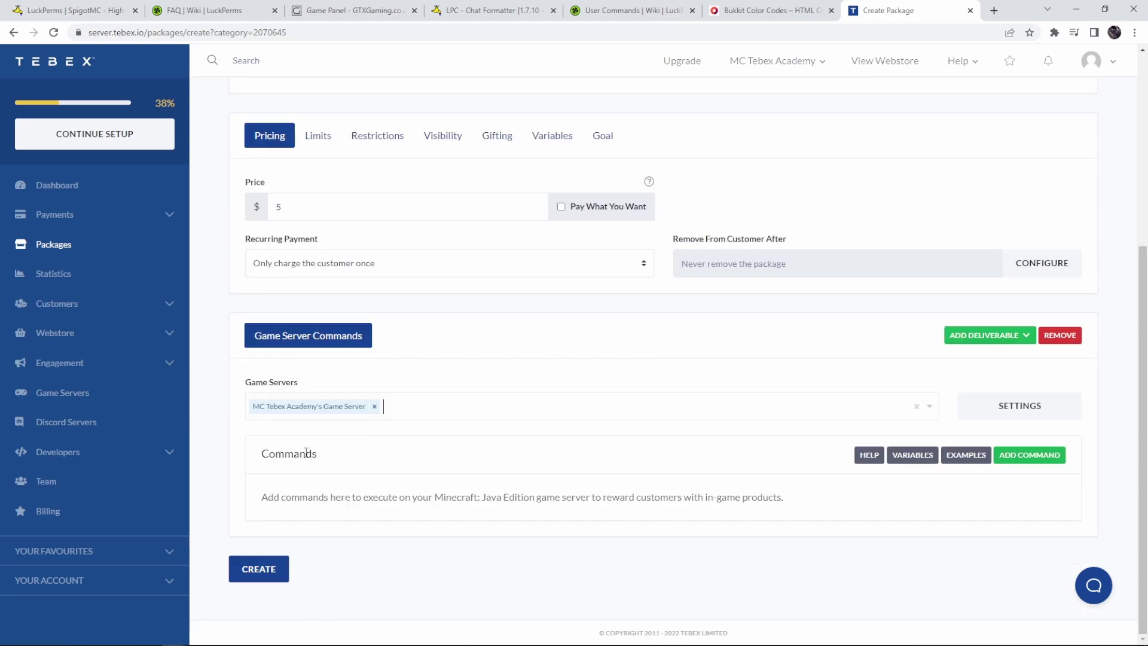
Step: Add a game server command for when the package is purchased and begin it with "lp user"
left_click(1017, 455)
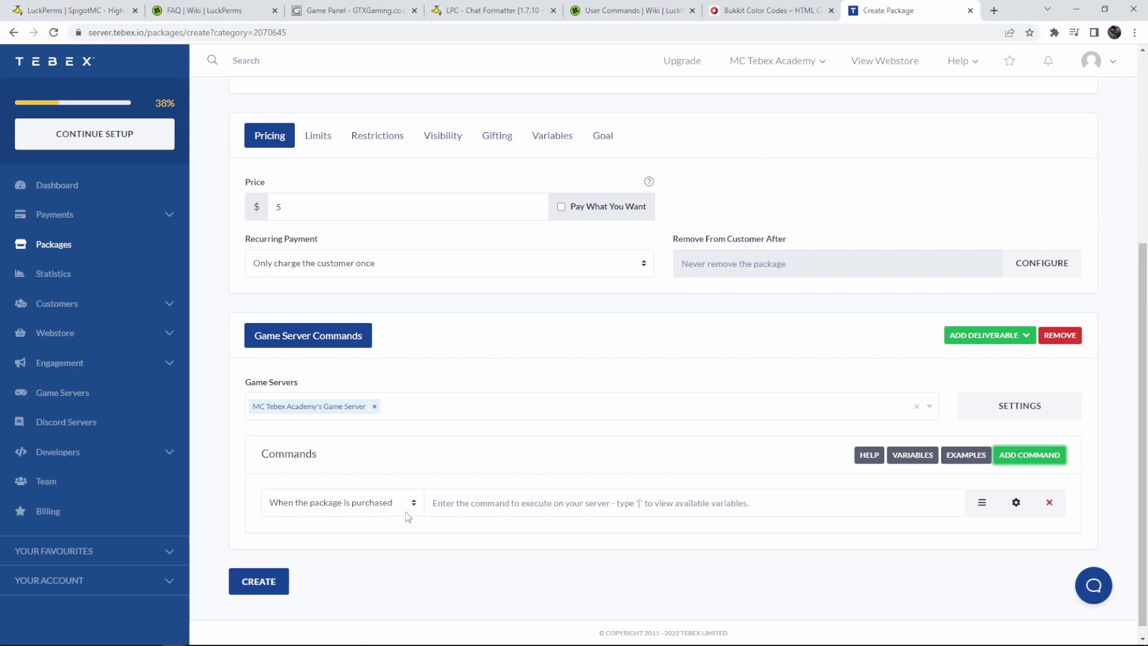
left_click(466, 503)
type("lp user")
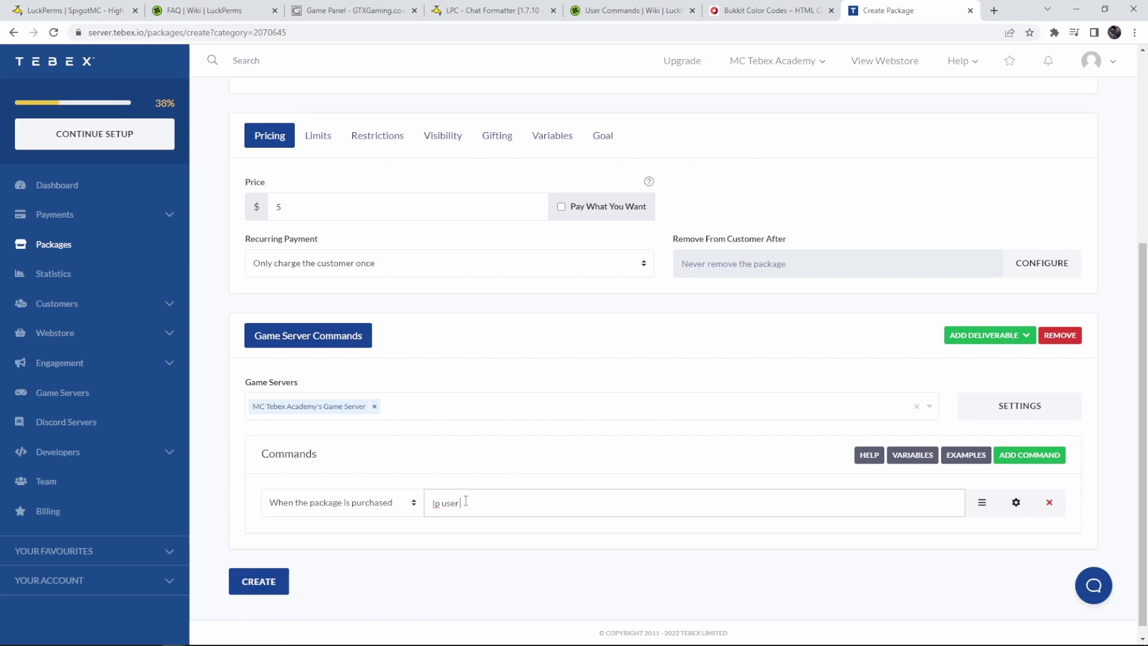
Step: Consult the help on username variables, then complete the purchase command as "lp user {username} parent set VIP"
left_click(869, 455)
scroll(470, 374, "down", 12)
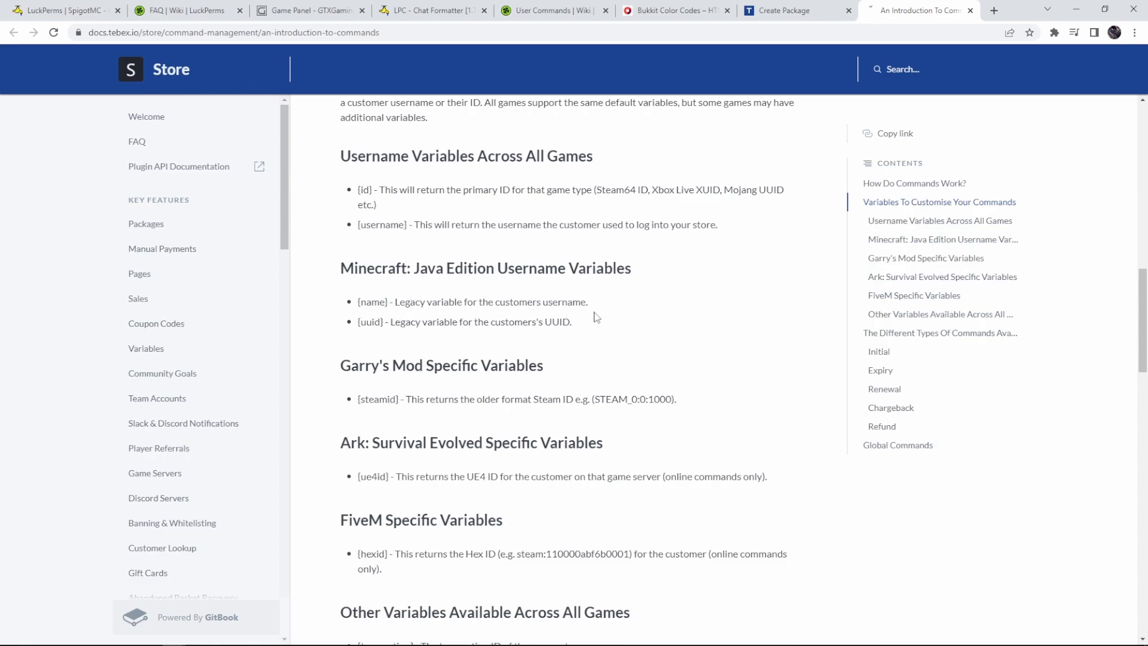
key("ctrl+shift+Tab")
left_click(473, 562)
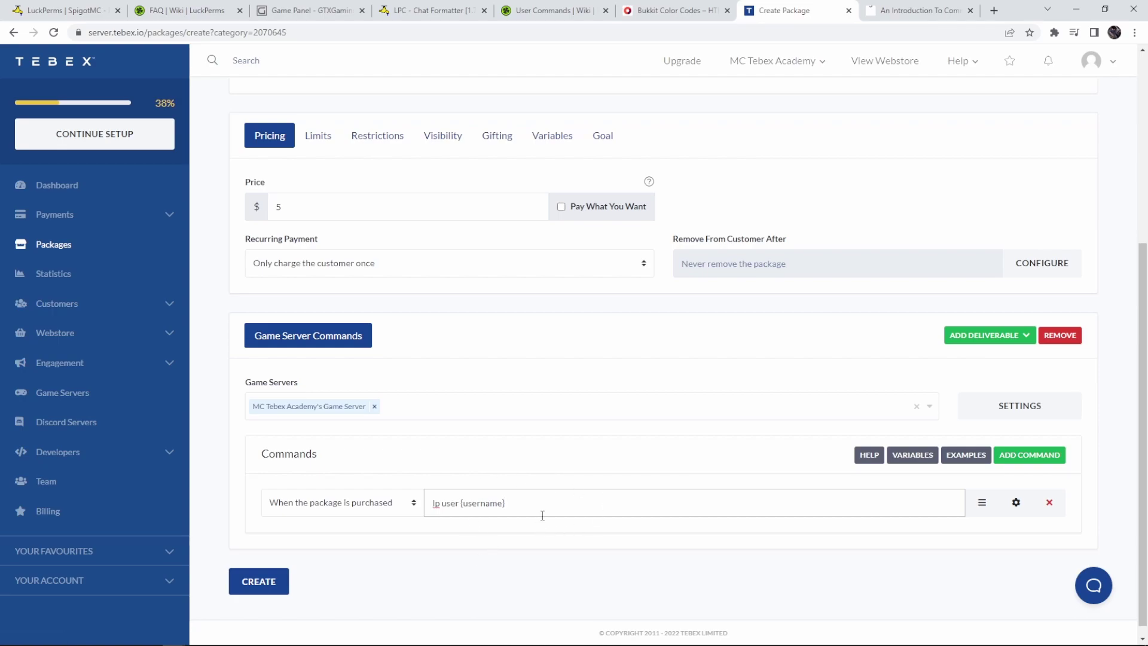
type("parent set VIP")
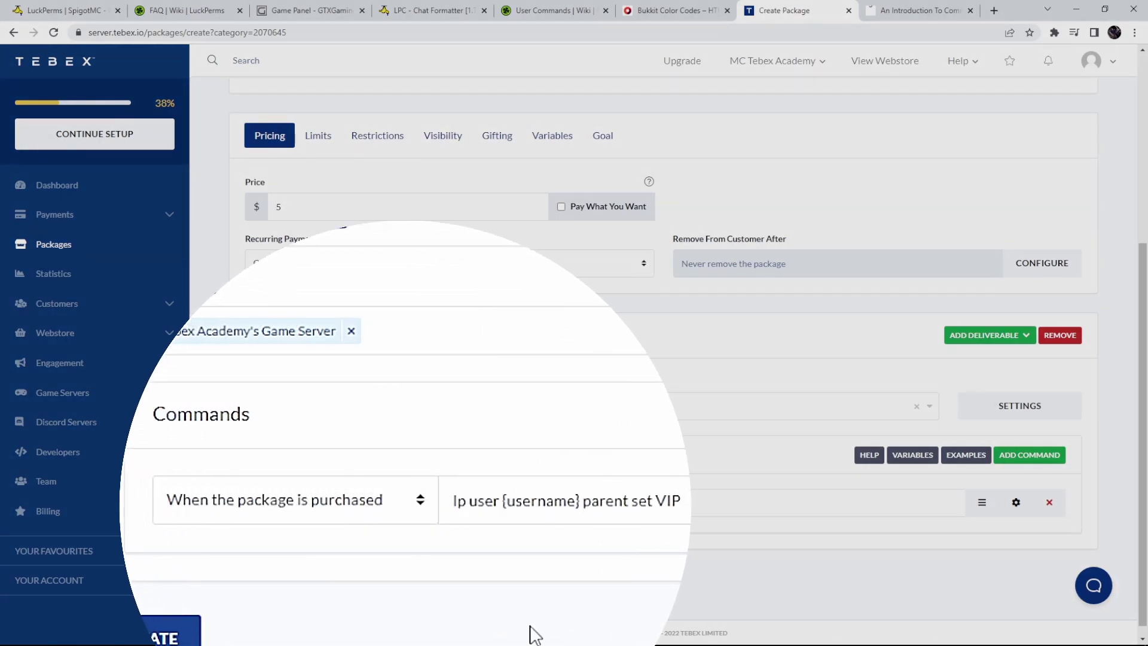
left_click(533, 633)
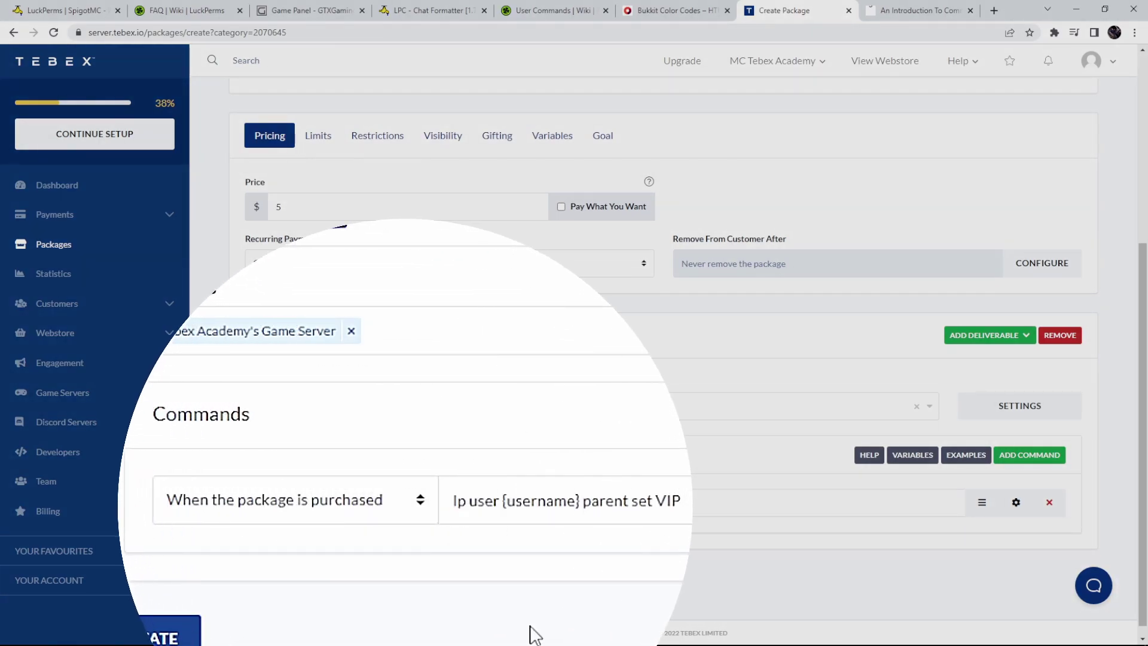